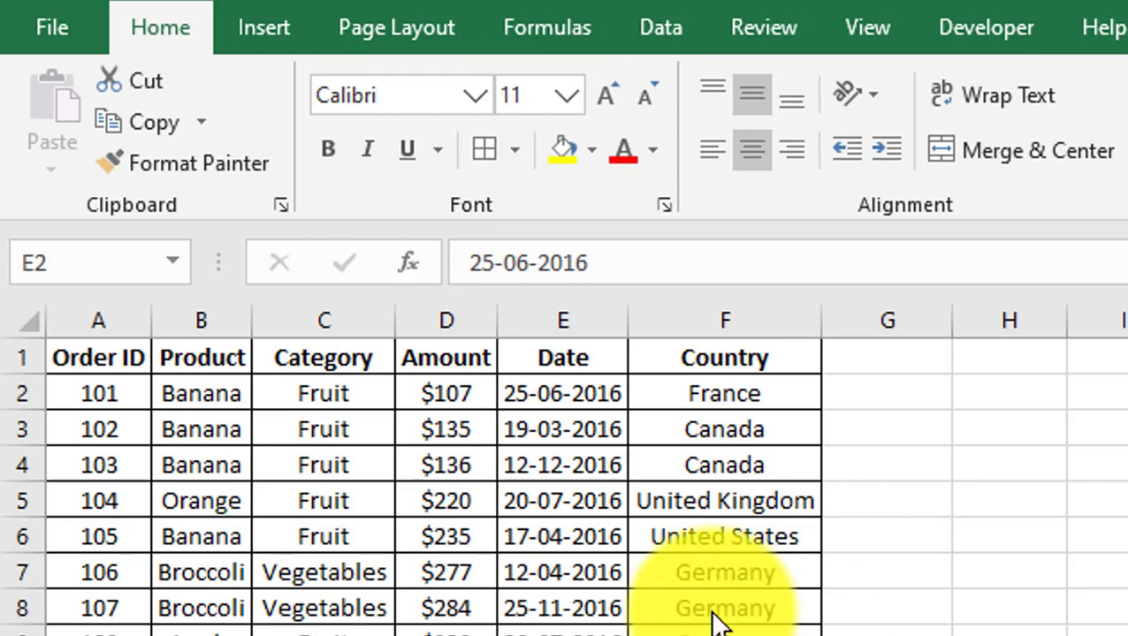
# Step: Review the Order ID column from its first to its last record, and the start of the Product column
pyautogui.click(135, 399)
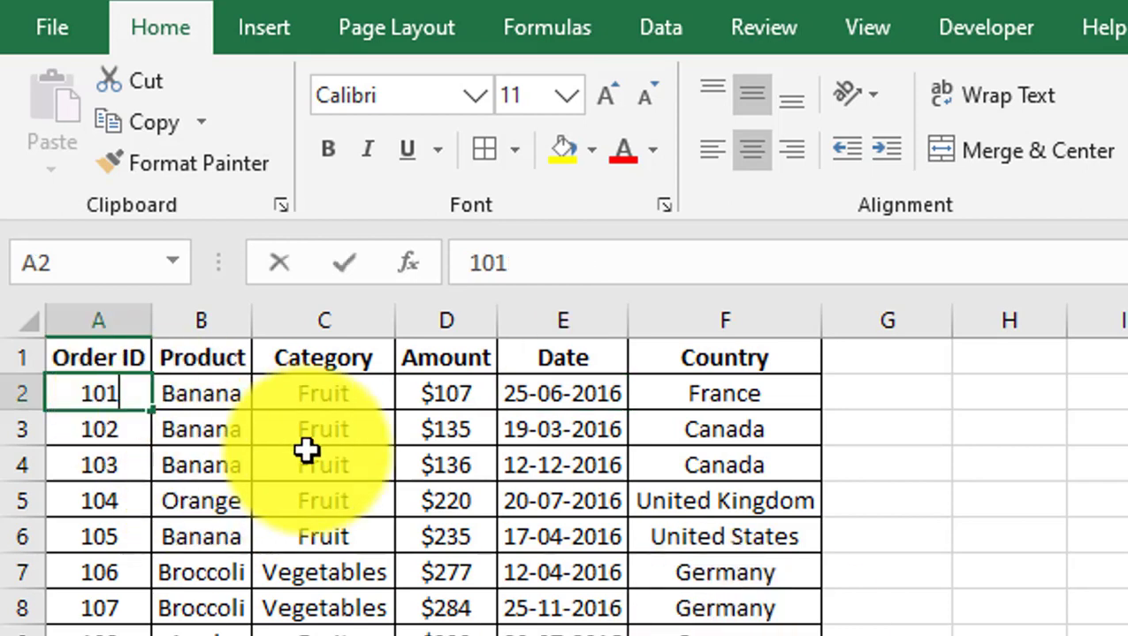
pyautogui.click(189, 469)
pyautogui.click(100, 389)
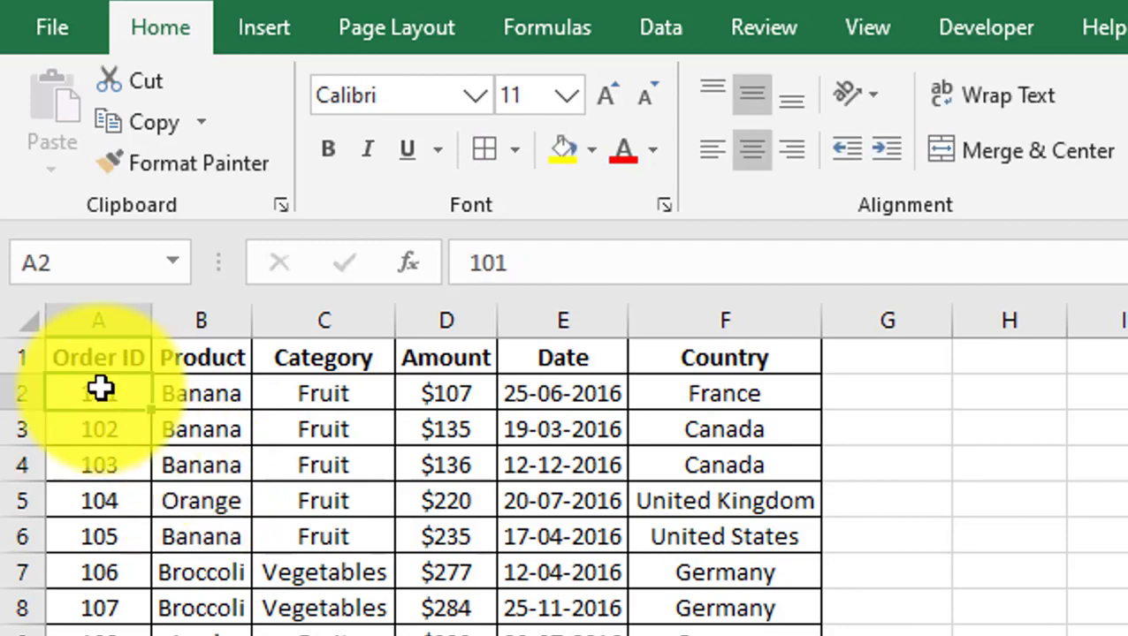
pyautogui.hotkey('ctrl', 'Down')
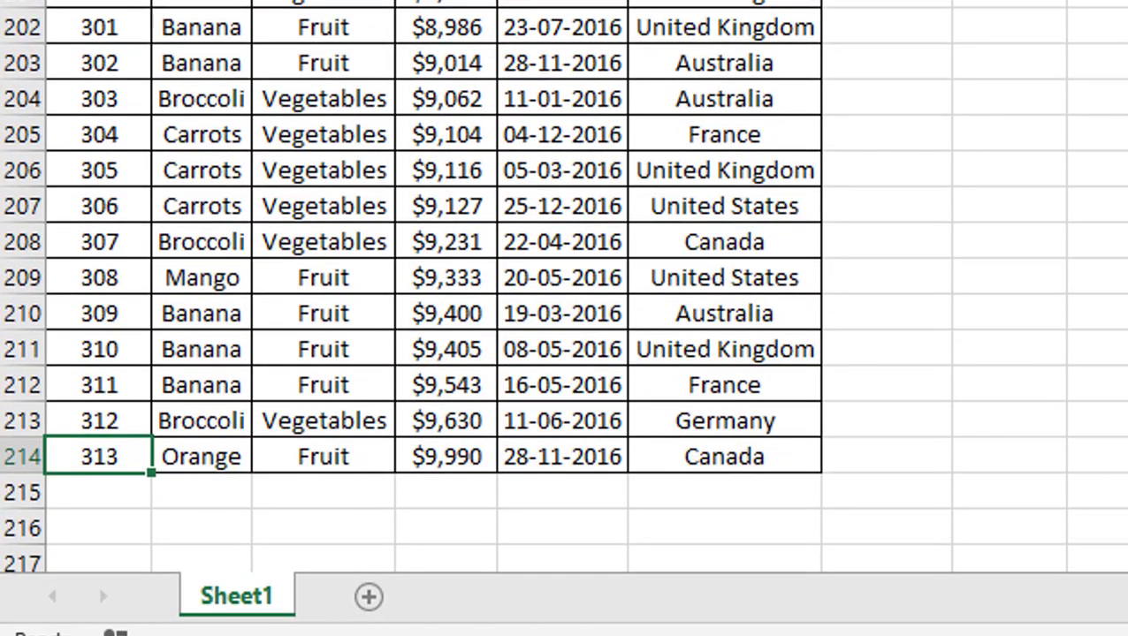
pyautogui.hotkey('ctrl', 'Home')
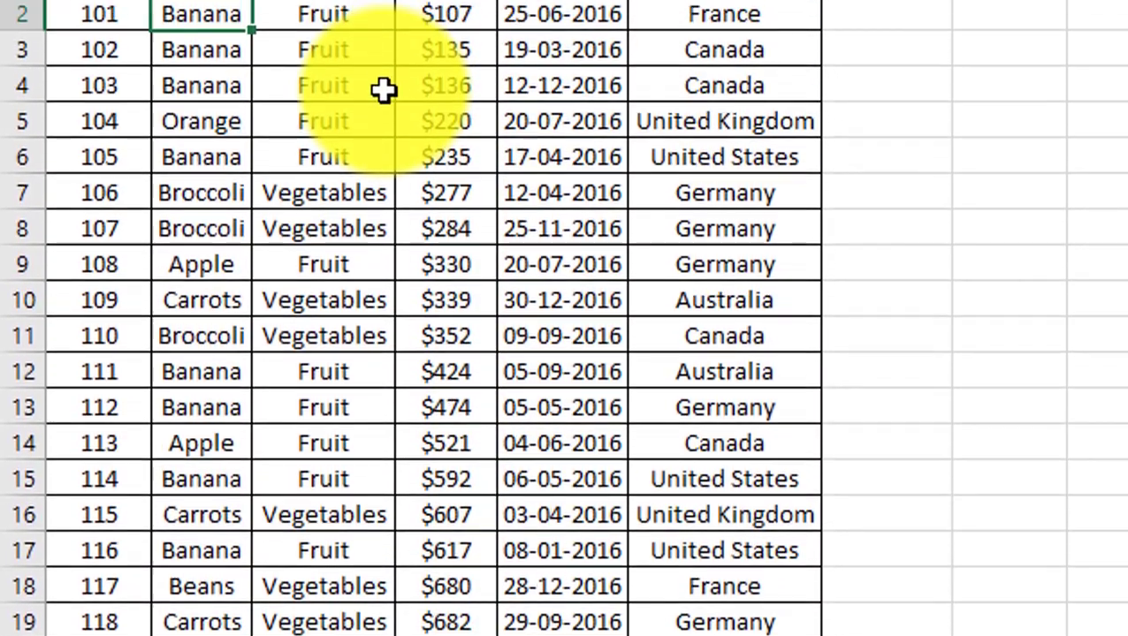
pyautogui.press('Up')
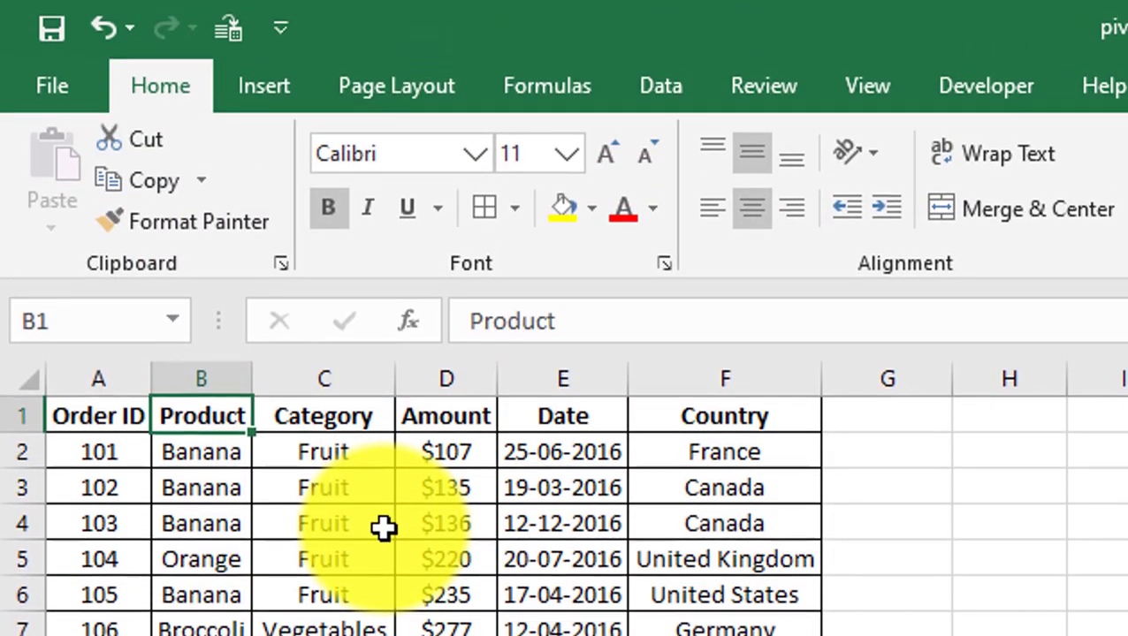
pyautogui.press('Down')
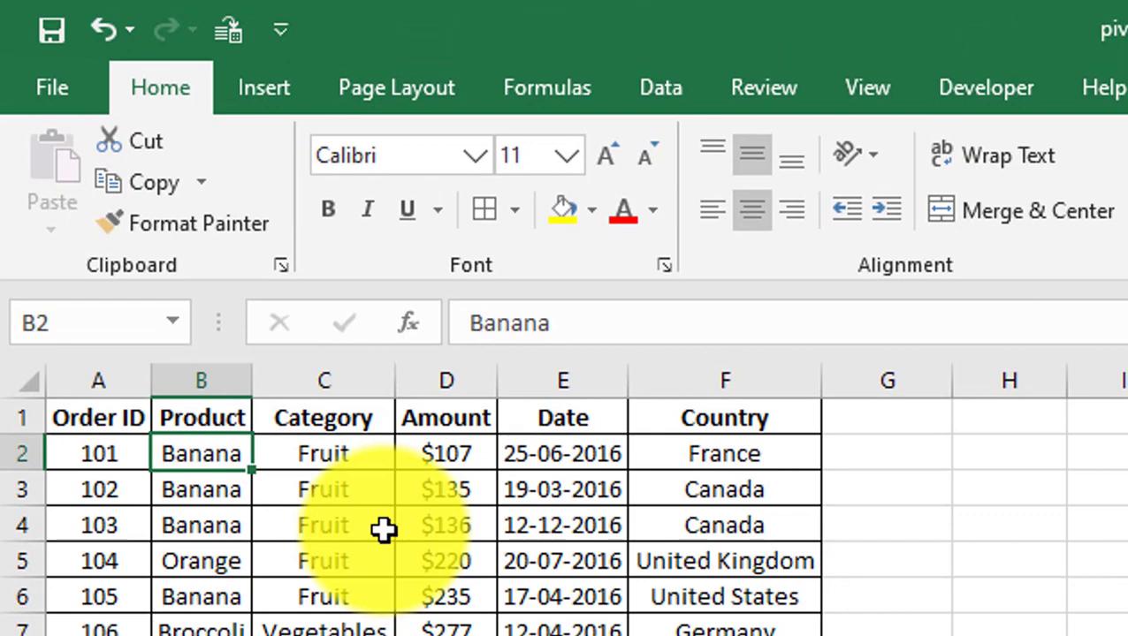
pyautogui.press('Up')
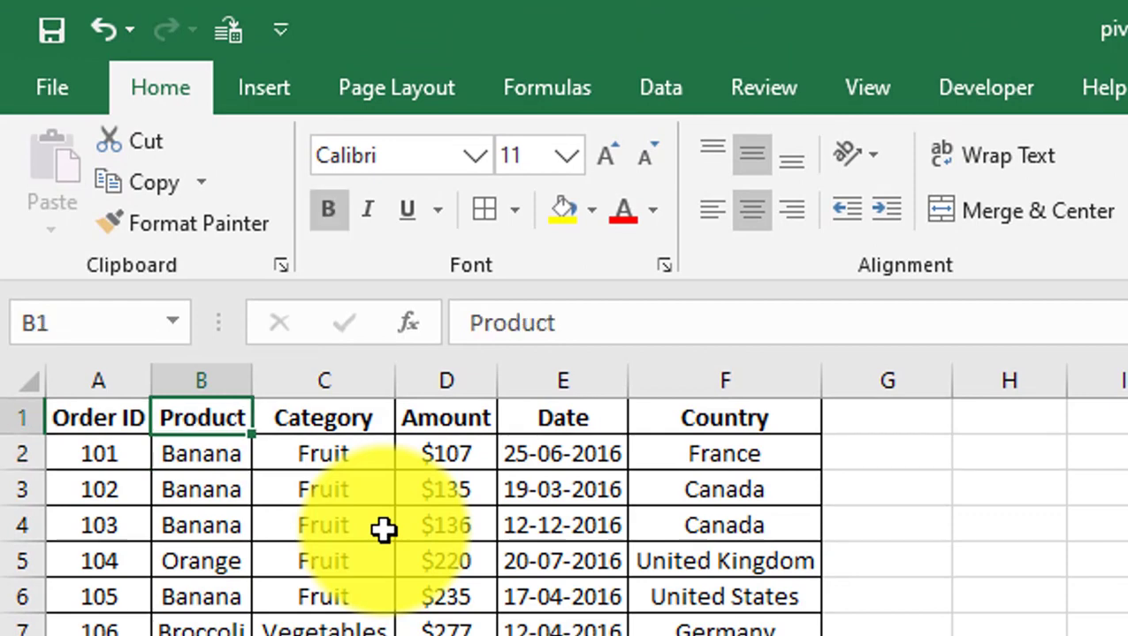
# Step: Review the Category column's header and entries down to row 7, comparing them with the Product column
pyautogui.press('Right')
pyautogui.press('Down')
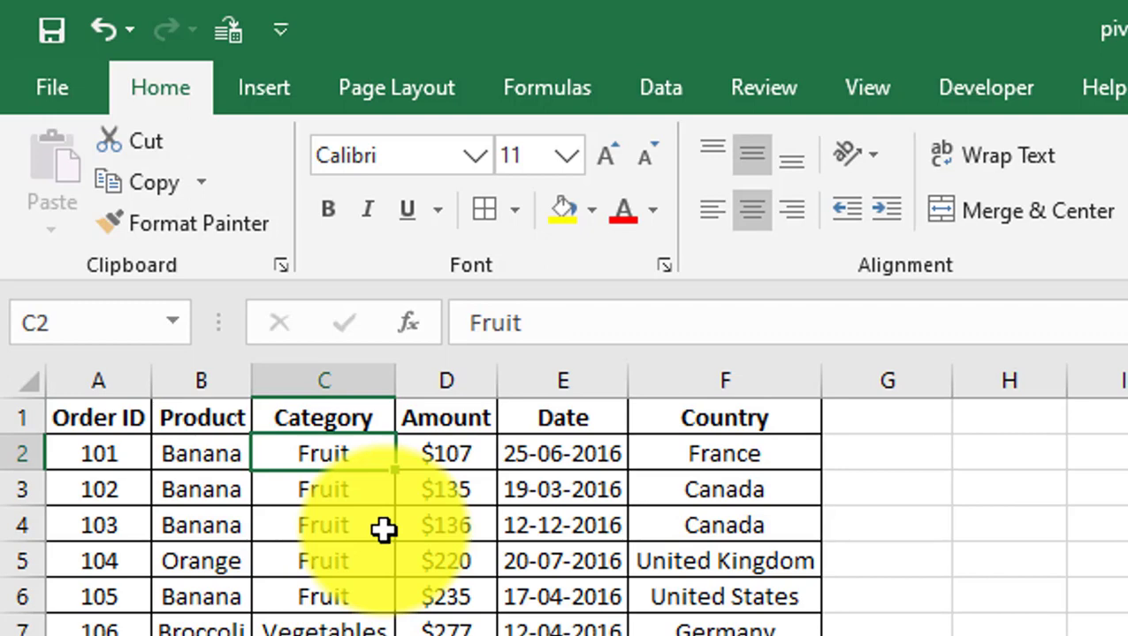
pyautogui.press('Down')
pyautogui.press('Down')
pyautogui.press('Down')
pyautogui.press('Down')
pyautogui.press('Down')
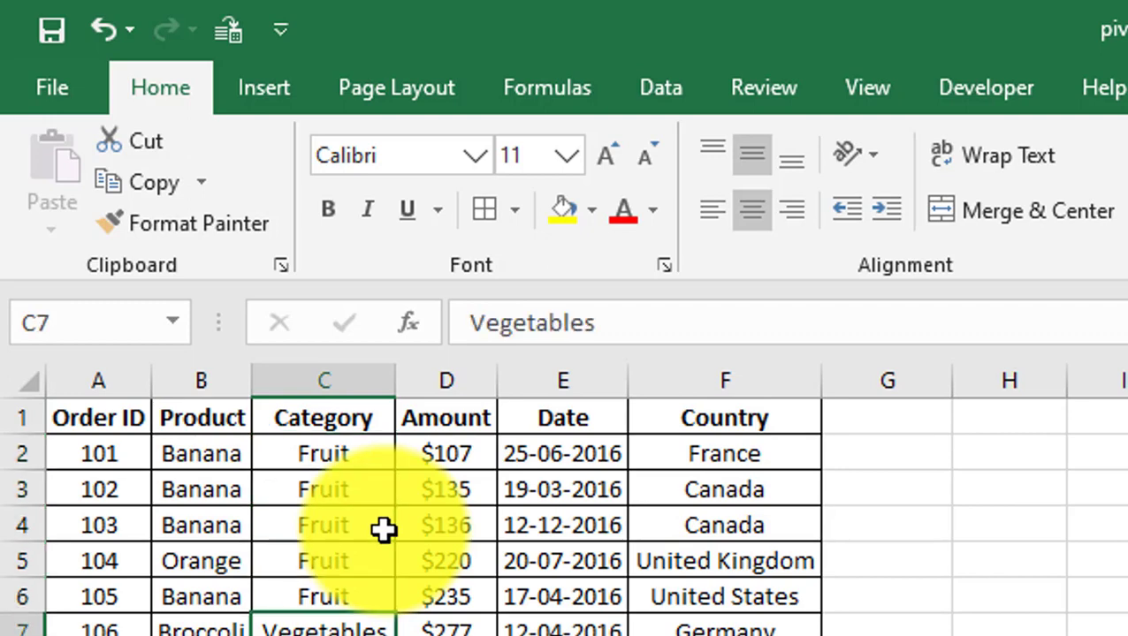
pyautogui.press('Up')
pyautogui.press('Left')
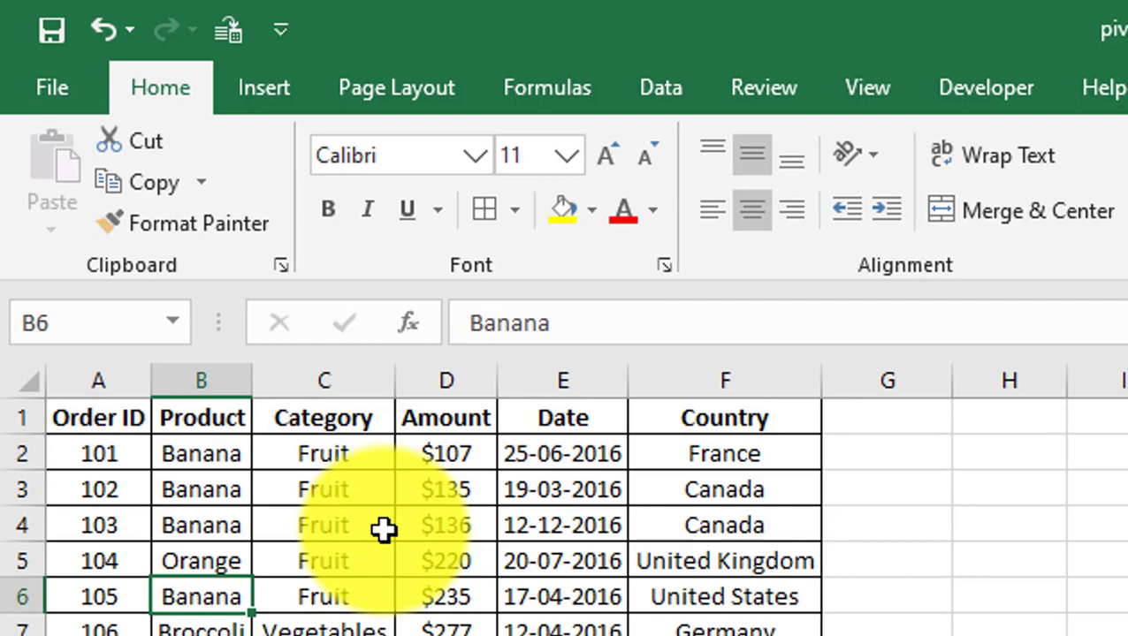
pyautogui.hotkey('ctrl', 'Up')
pyautogui.press('Down')
pyautogui.press('Right')
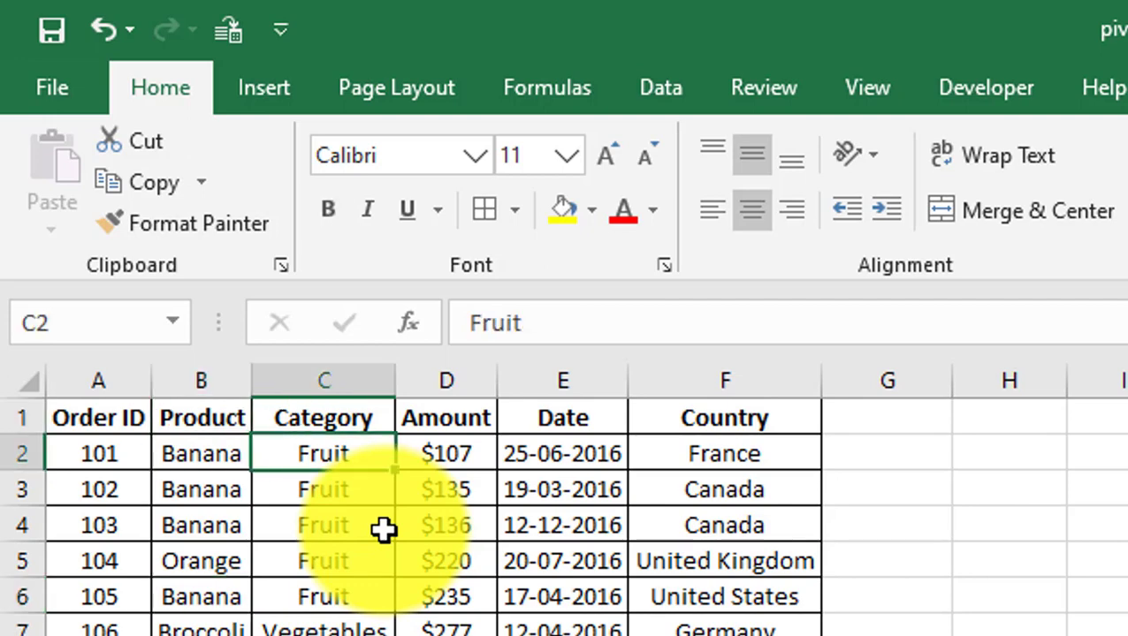
pyautogui.press('Up')
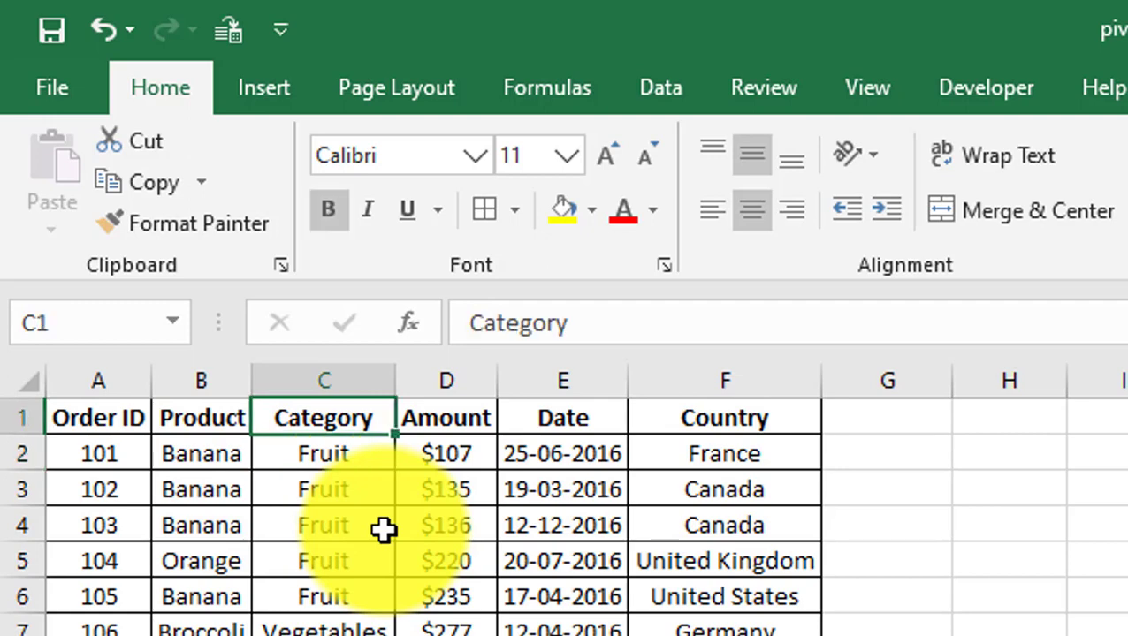
# Step: Examine the product, category and amount of the first order record in row 2
pyautogui.press('Right')
pyautogui.press('Left')
pyautogui.press('Left')
pyautogui.press('Left')
pyautogui.press('Down')
pyautogui.press('Right')
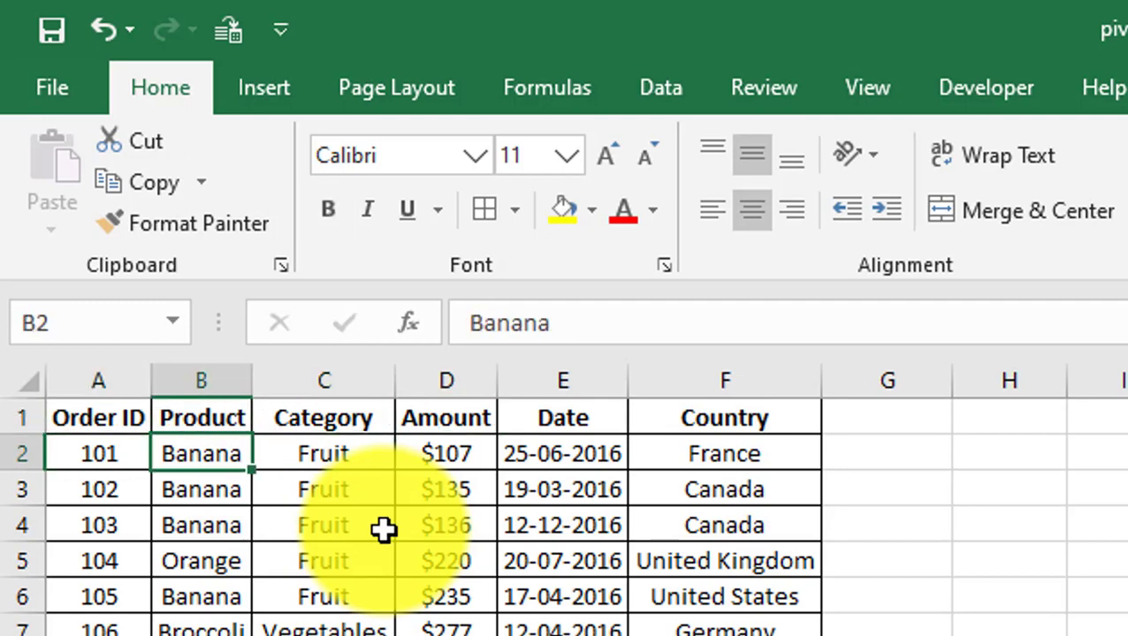
pyautogui.press('Right')
pyautogui.press('Right')
pyautogui.press('Left')
pyautogui.press('Left')
pyautogui.press('Right')
pyautogui.press('Right')
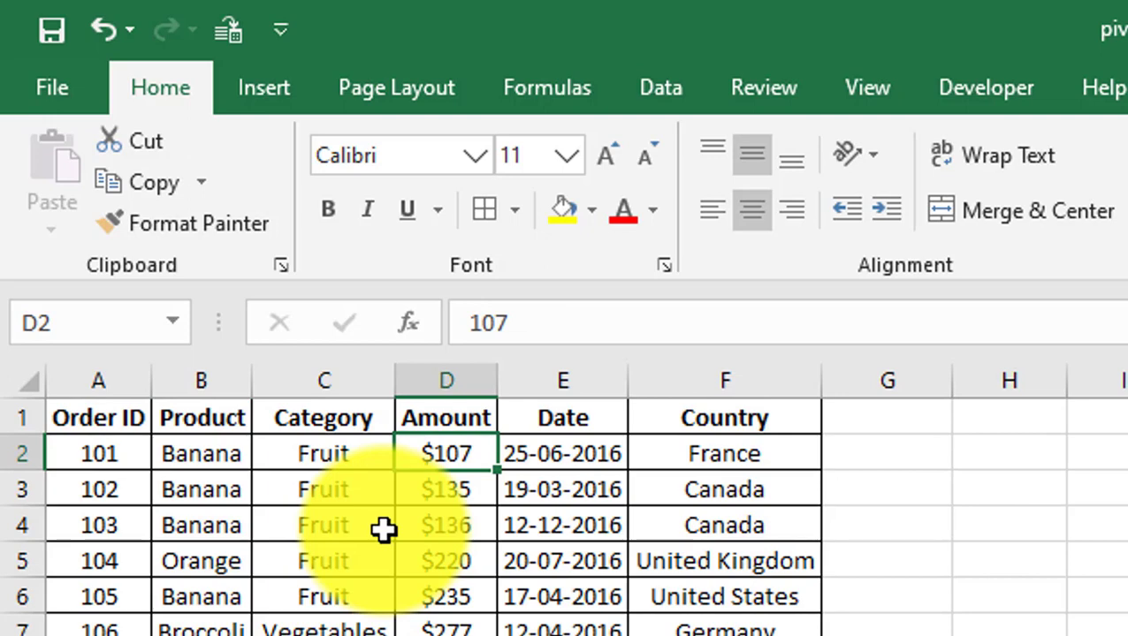
# Step: Review the headers and first entries of the Amount, Date and Country columns
pyautogui.press('Up')
pyautogui.press('Right')
pyautogui.press('Down')
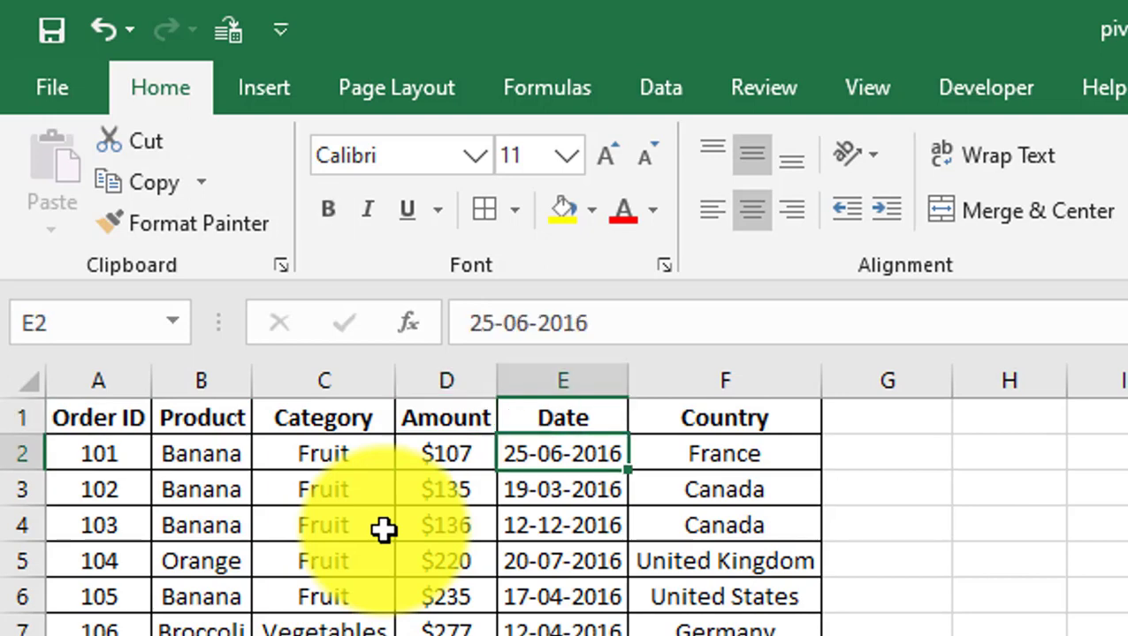
pyautogui.press('Right')
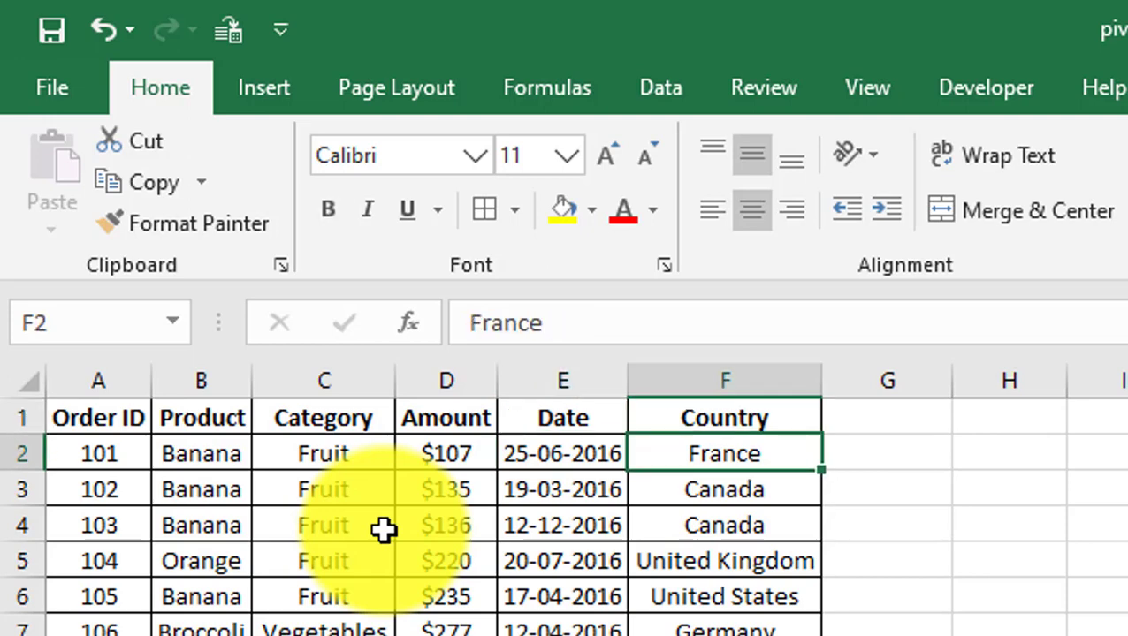
pyautogui.press('Left')
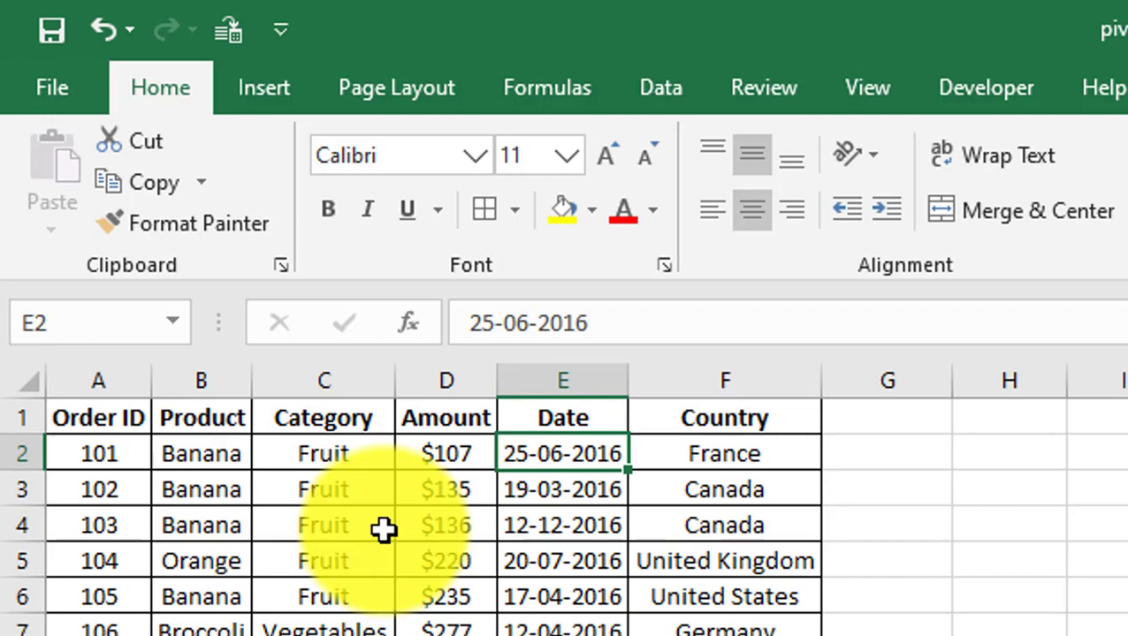
pyautogui.press('Left')
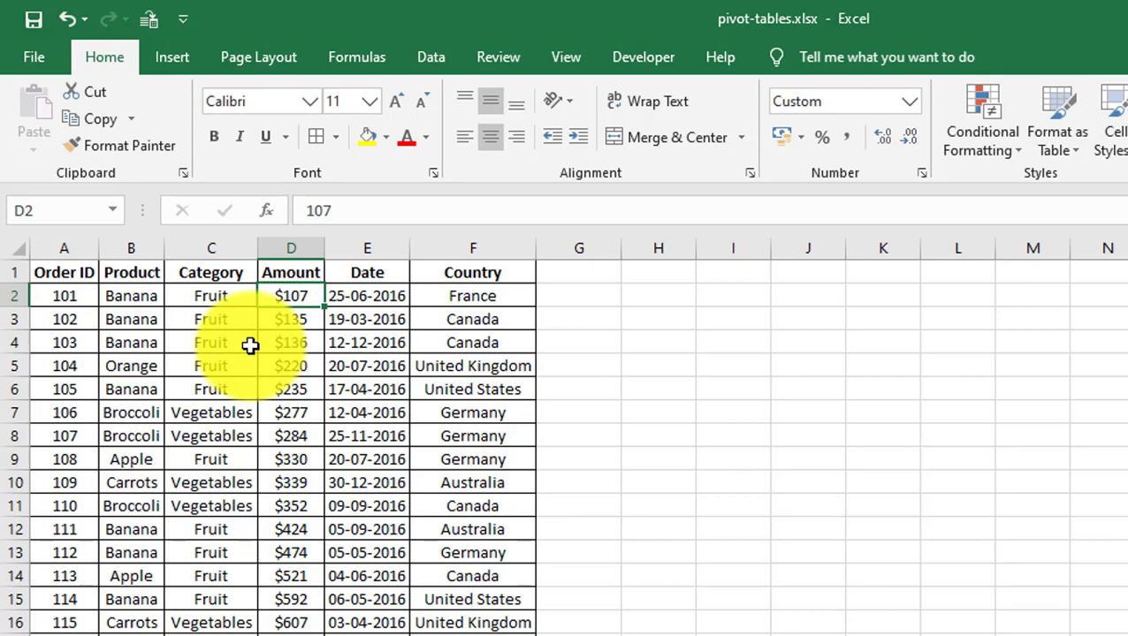
pyautogui.press('Right')
pyautogui.press('Right')
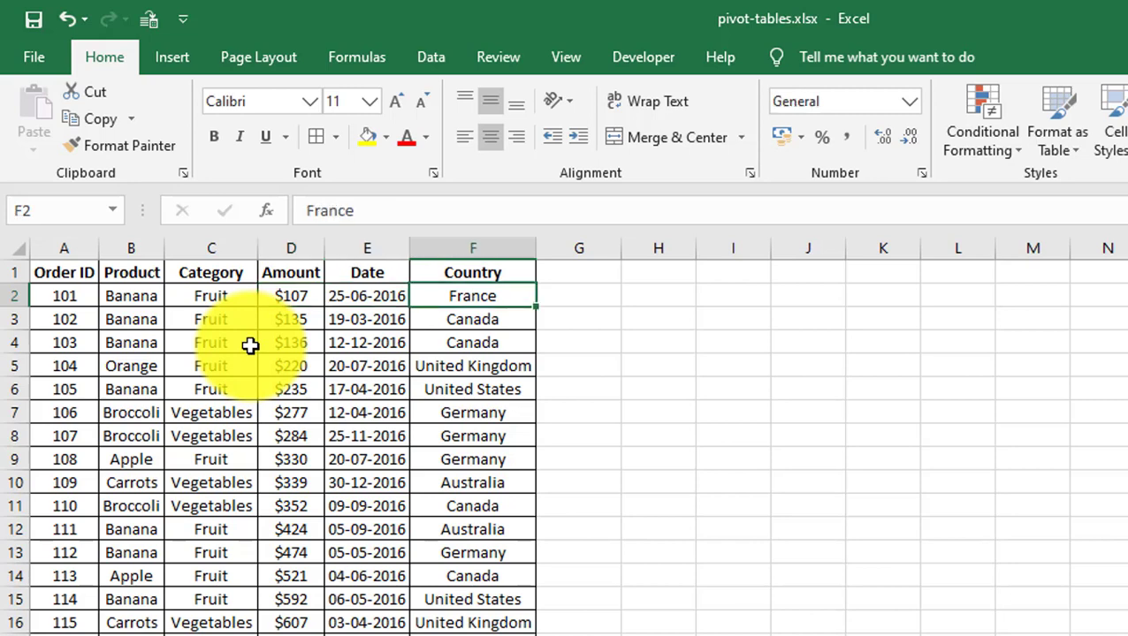
pyautogui.press('Up')
pyautogui.press('Left')
pyautogui.press('Right')
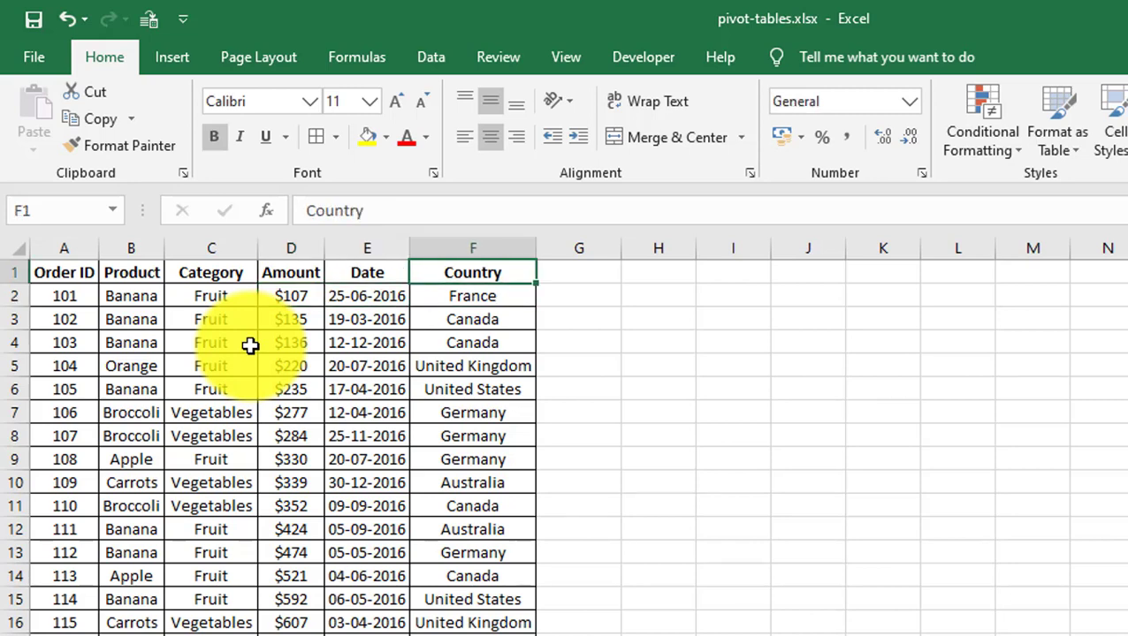
pyautogui.press('Left')
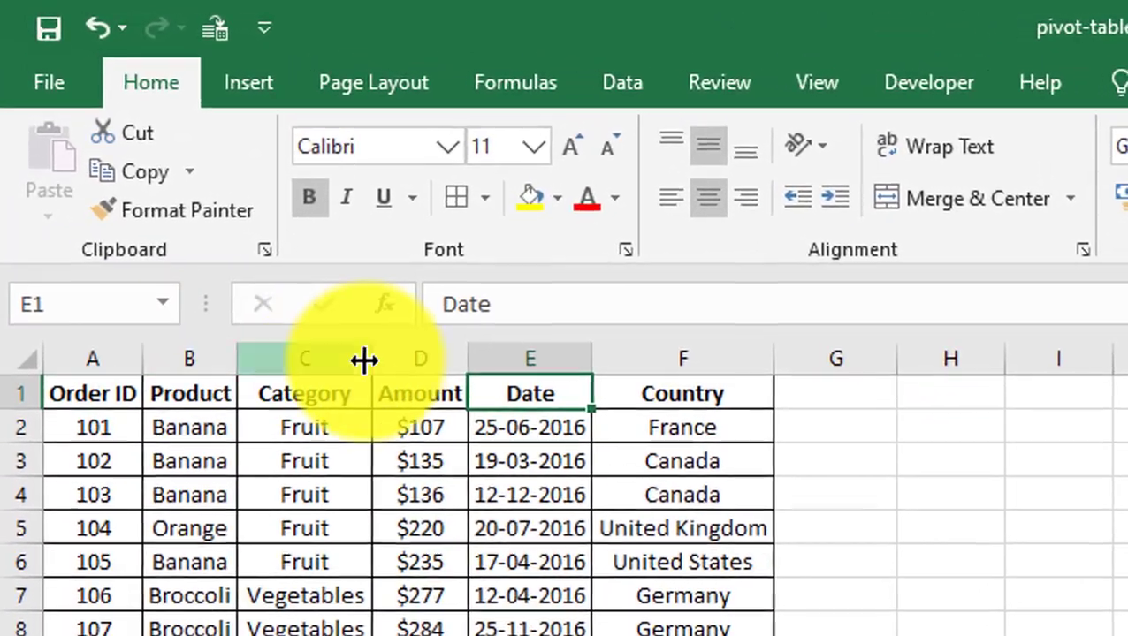
# Step: Insert a new column before the Country column and give it the header Month
pyautogui.click(564, 296)
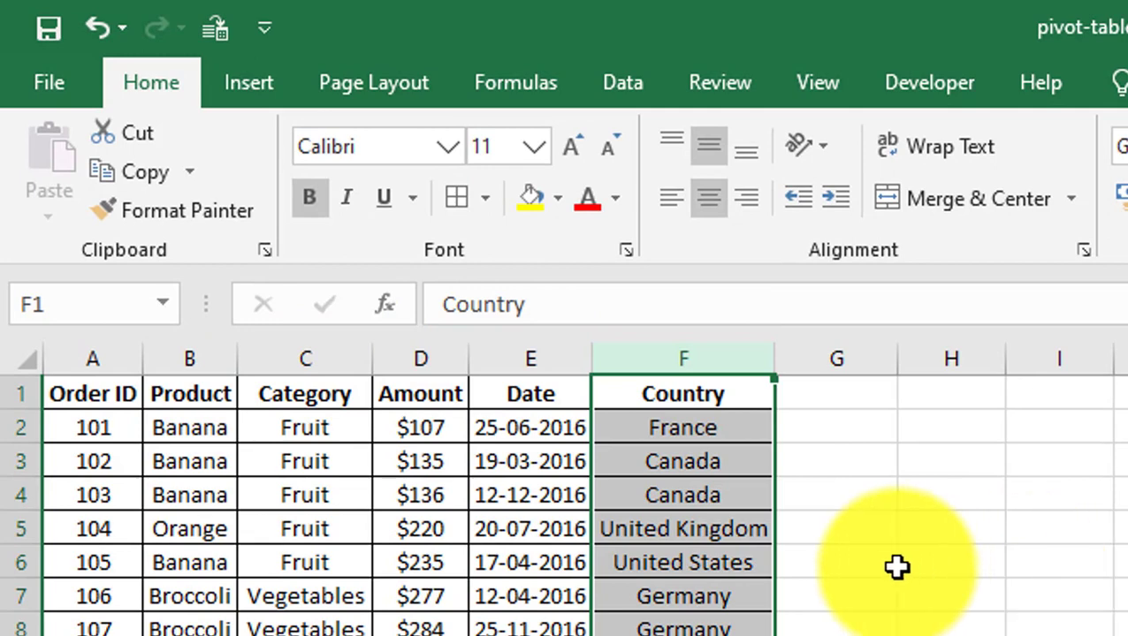
pyautogui.hotkey('ctrl', '+')
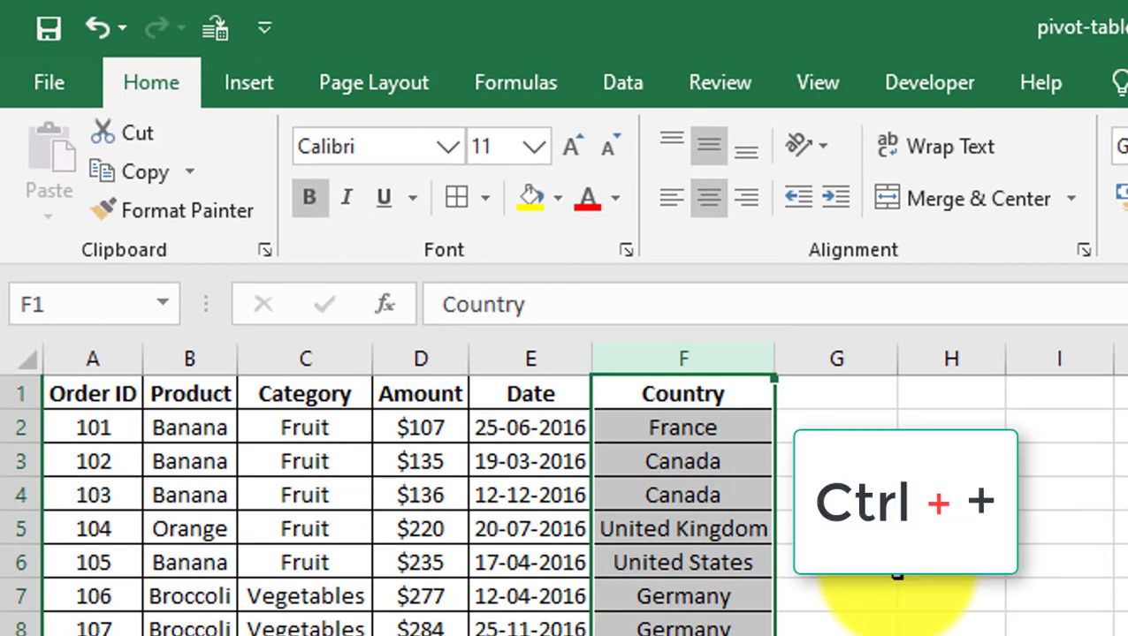
pyautogui.click(681, 393)
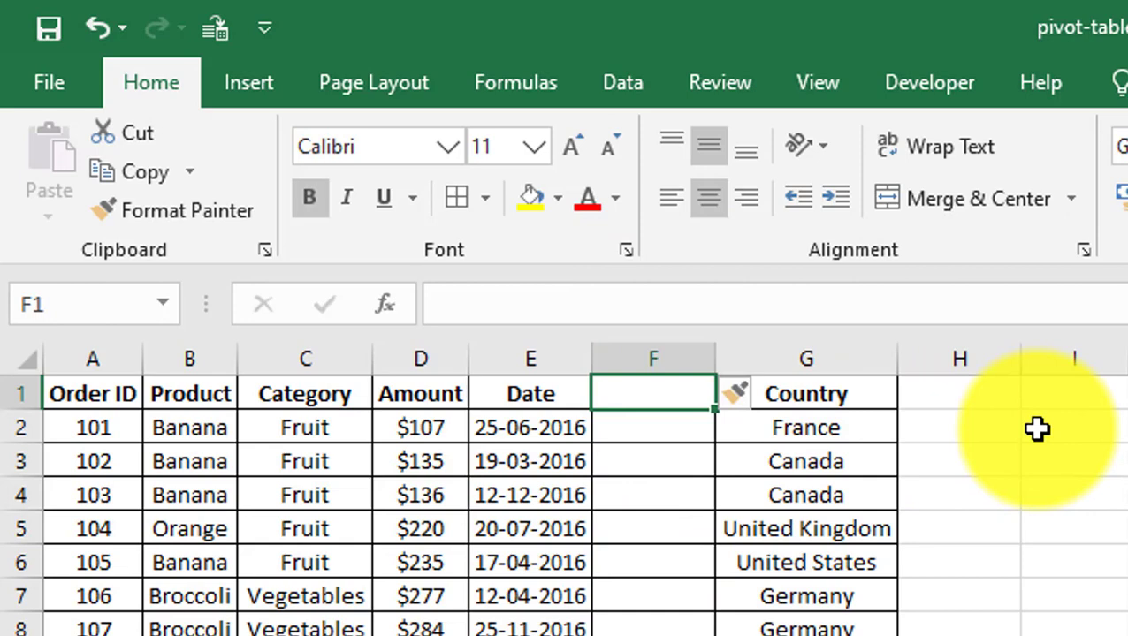
pyautogui.write('mO')
pyautogui.press('BackSpace')
pyautogui.press('BackSpace')
pyautogui.write('m')
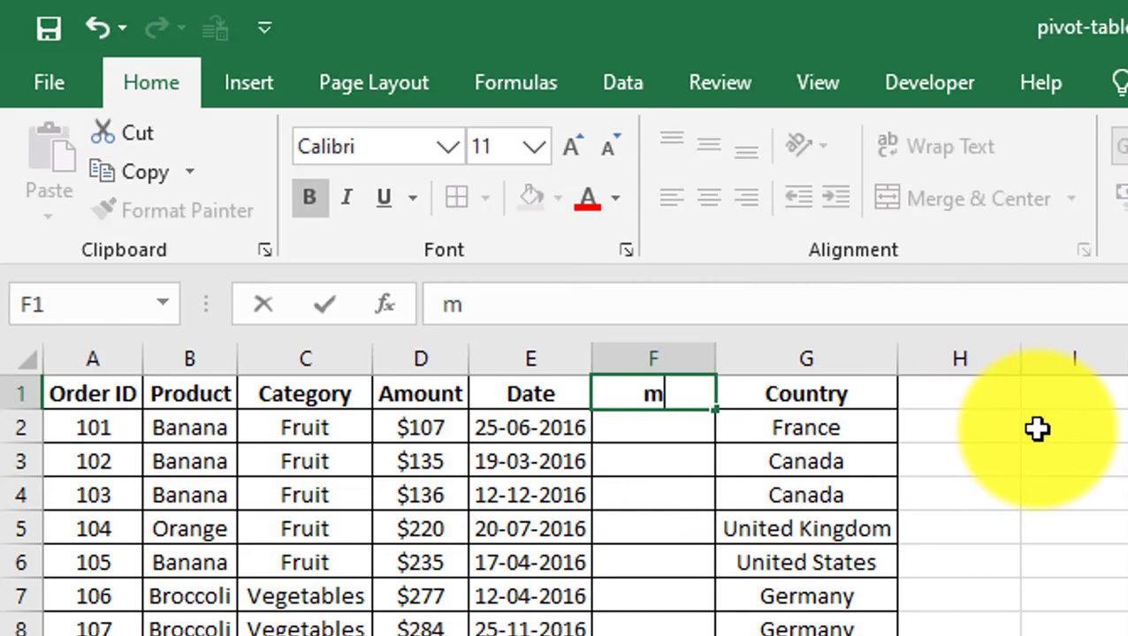
pyautogui.press('BackSpace')
pyautogui.write('m')
pyautogui.press('BackSpace')
pyautogui.write('Month')
pyautogui.press('Return')
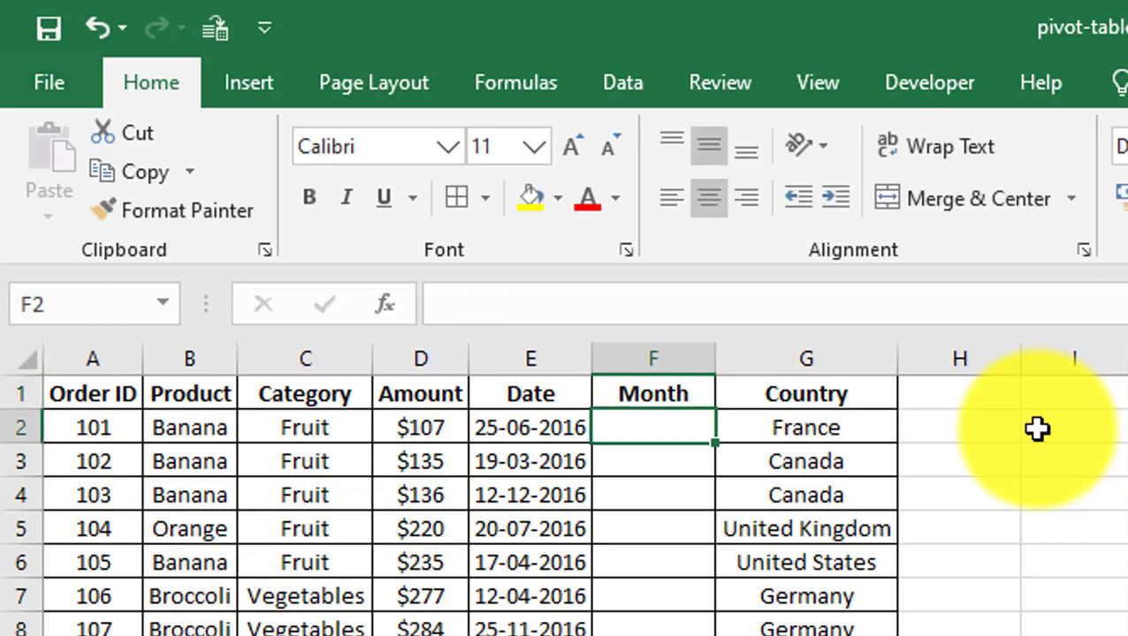
# Step: Enter the formula =TEXT(E2,"mmm") in F2 to extract the month from the first order's date
pyautogui.click(557, 432)
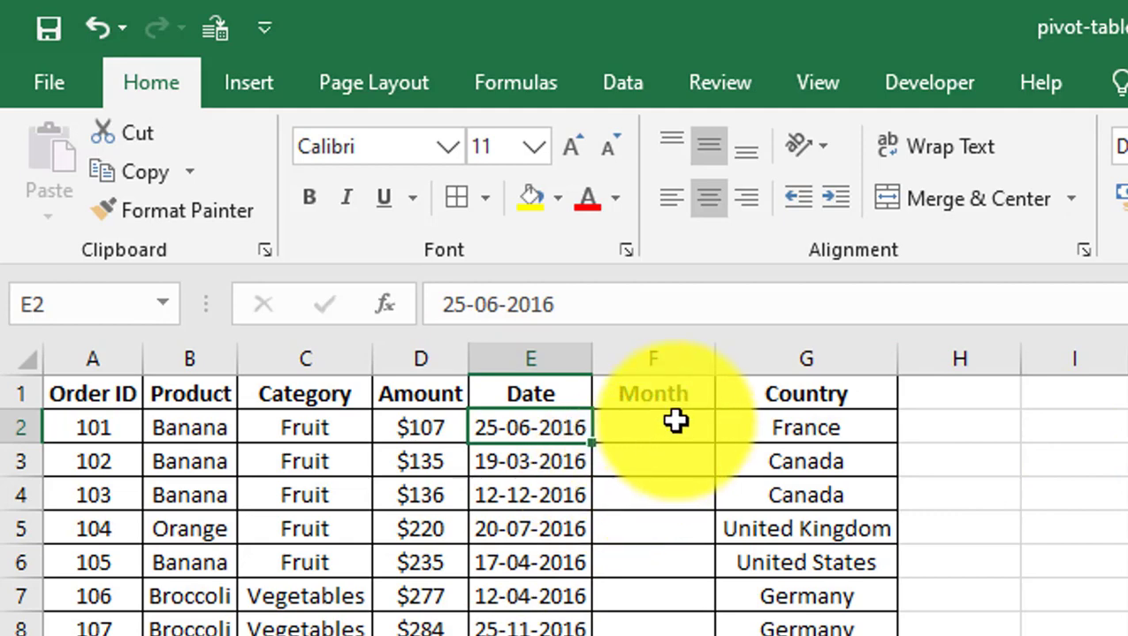
pyautogui.moveTo(676, 423); pyautogui.dragTo(653, 610)
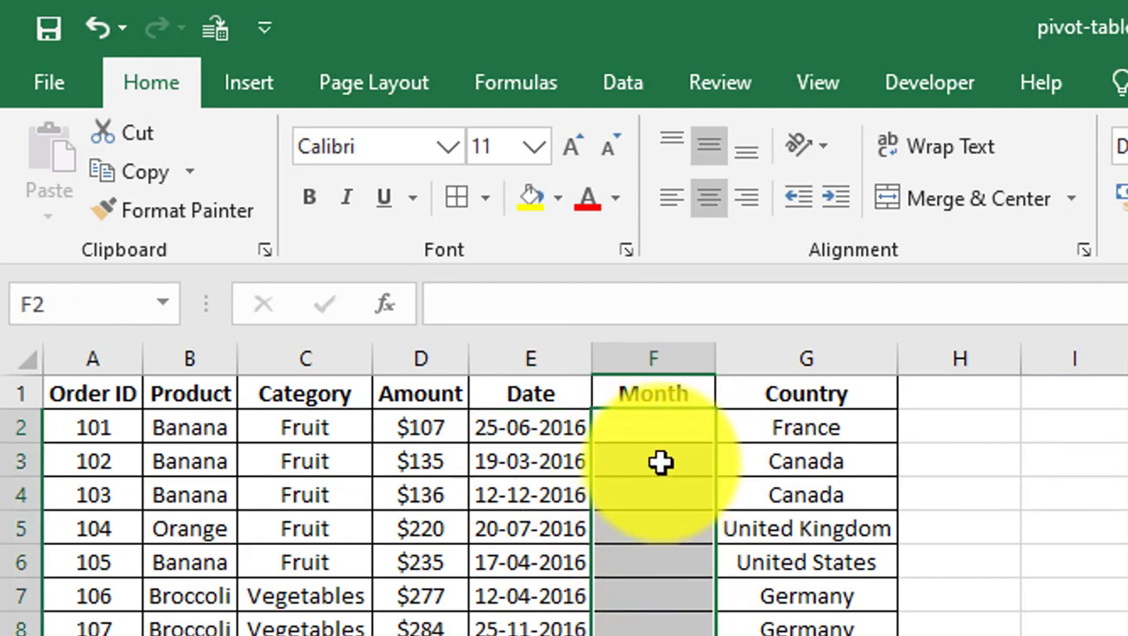
pyautogui.click(683, 433)
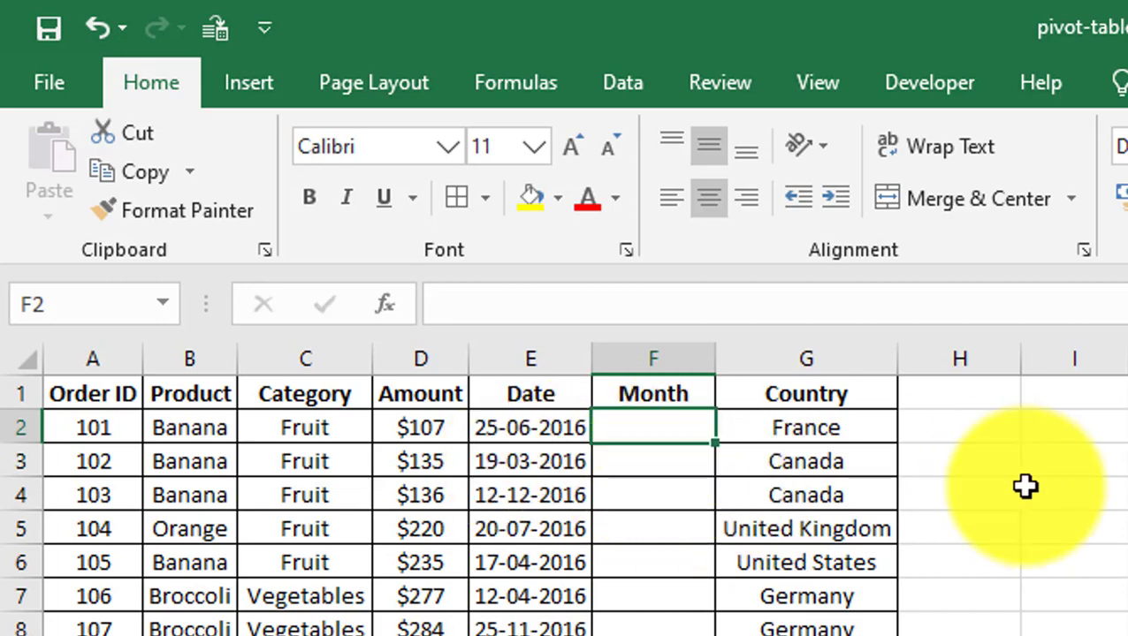
pyautogui.write('=')
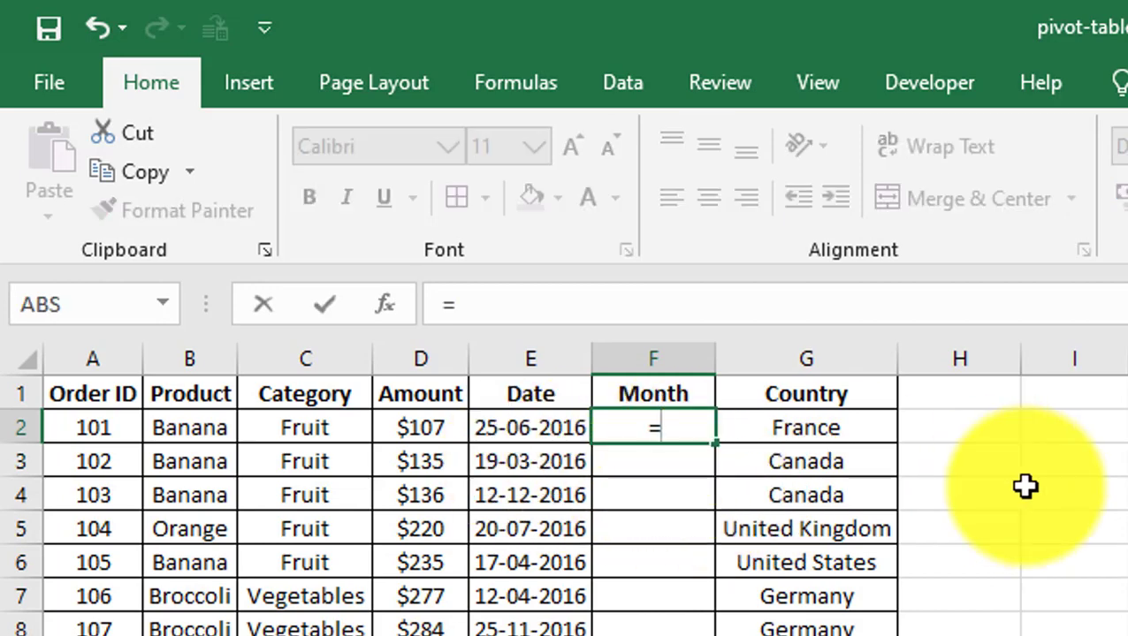
pyautogui.write('text')
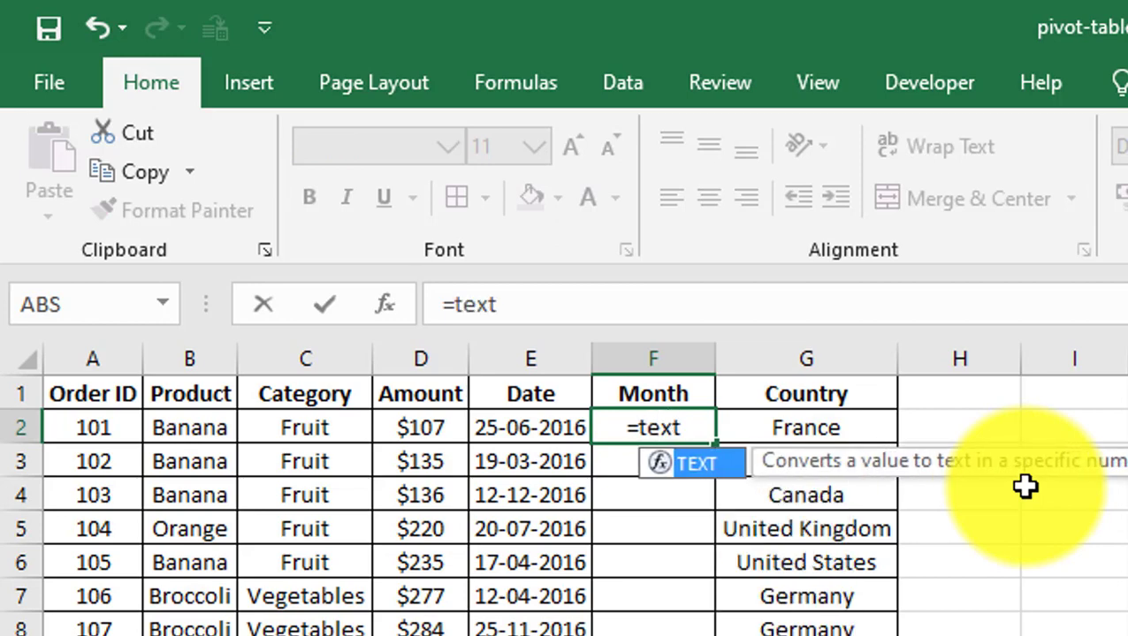
pyautogui.write('(')
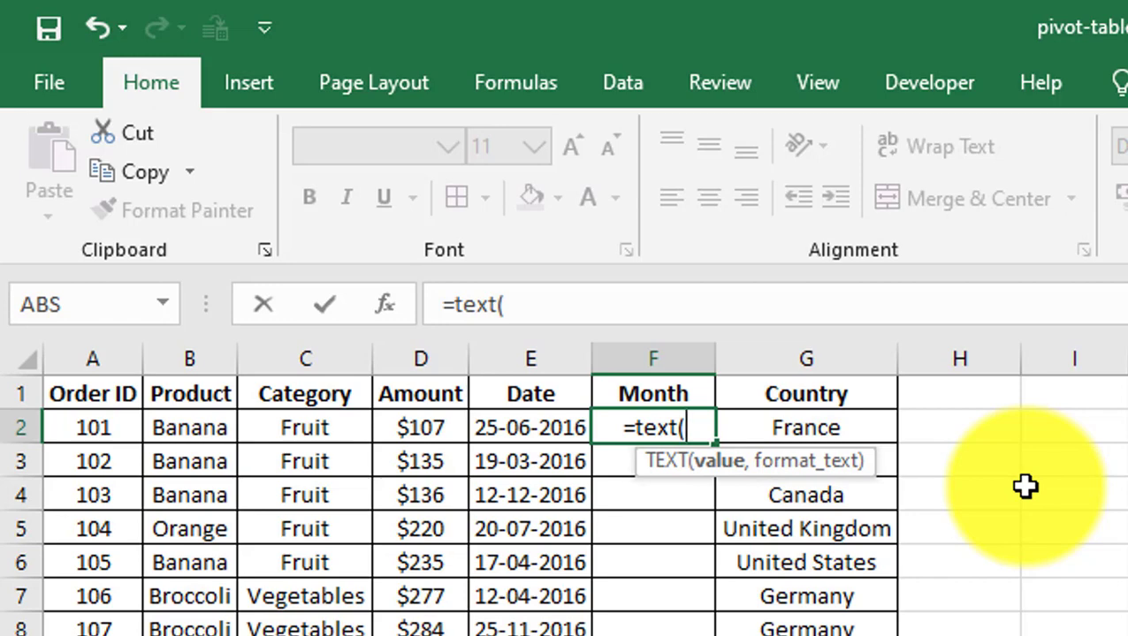
pyautogui.press('Left')
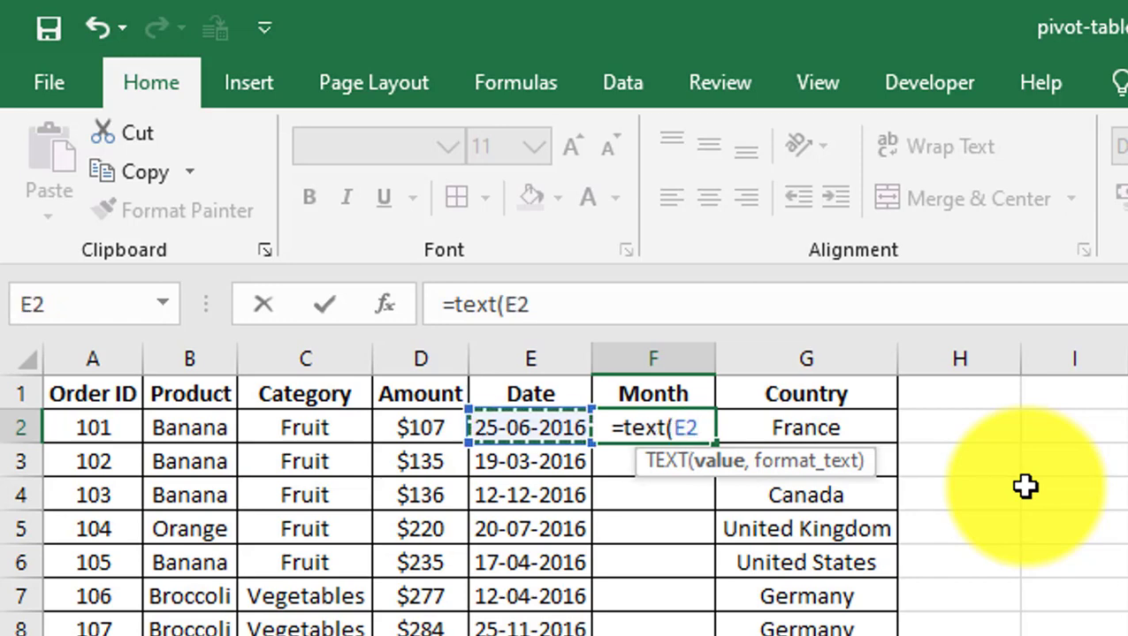
pyautogui.press('BackSpace')
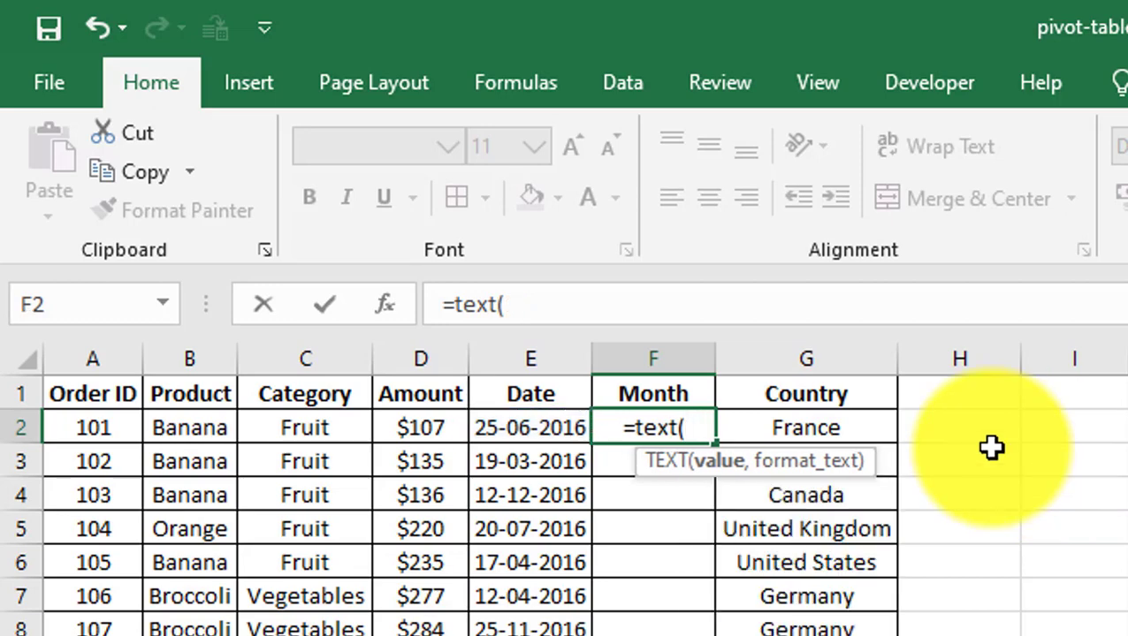
pyautogui.click(535, 427)
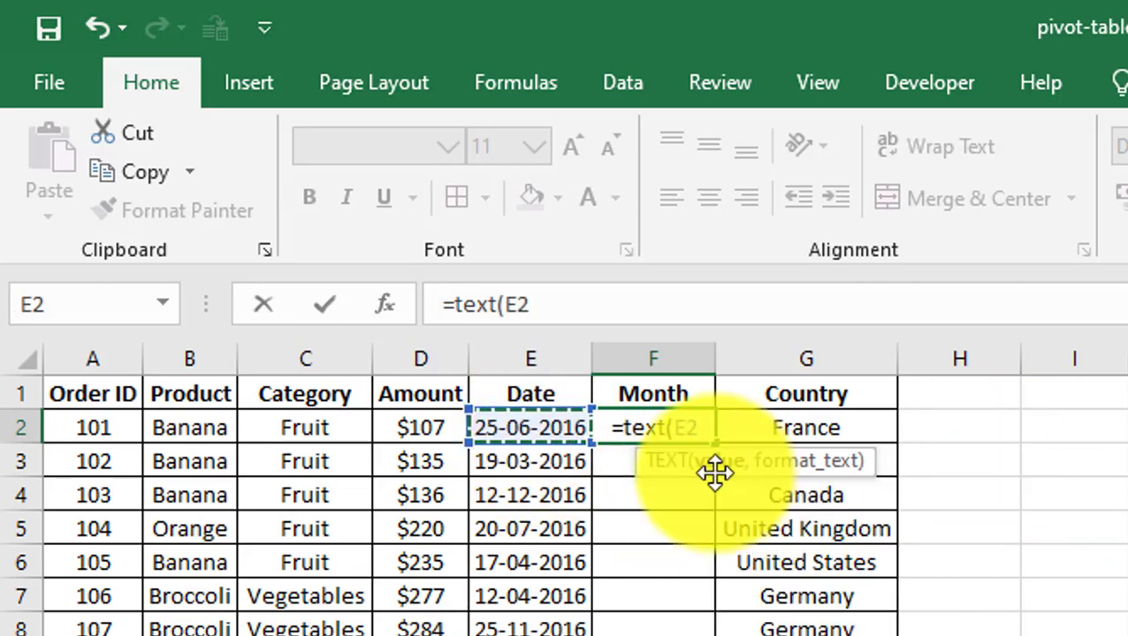
pyautogui.write(',')
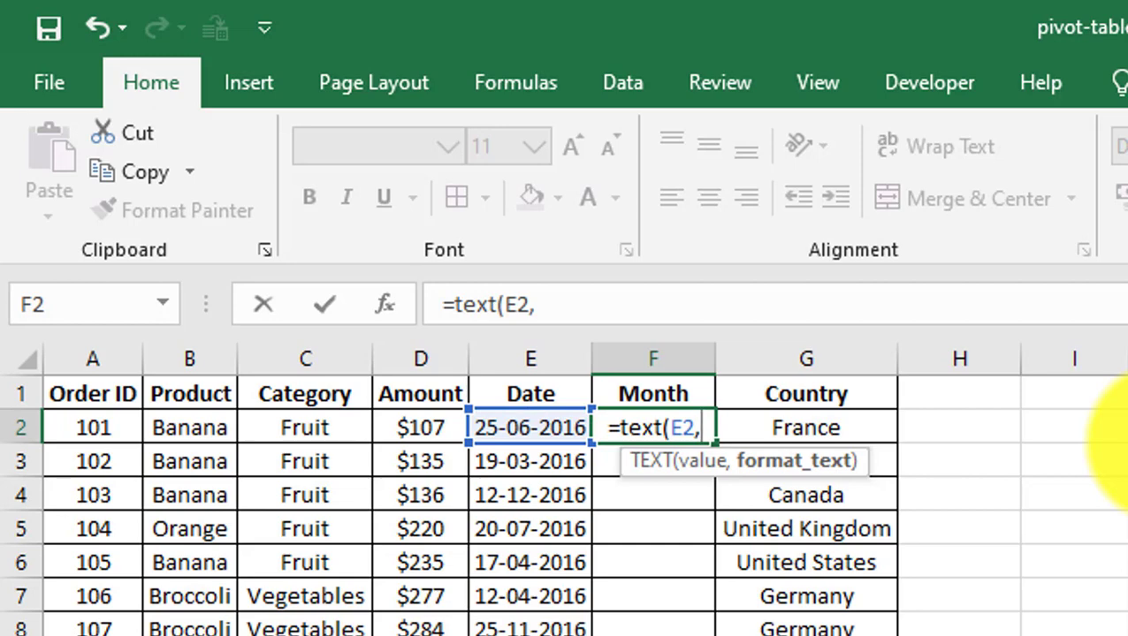
pyautogui.write('"mmm')
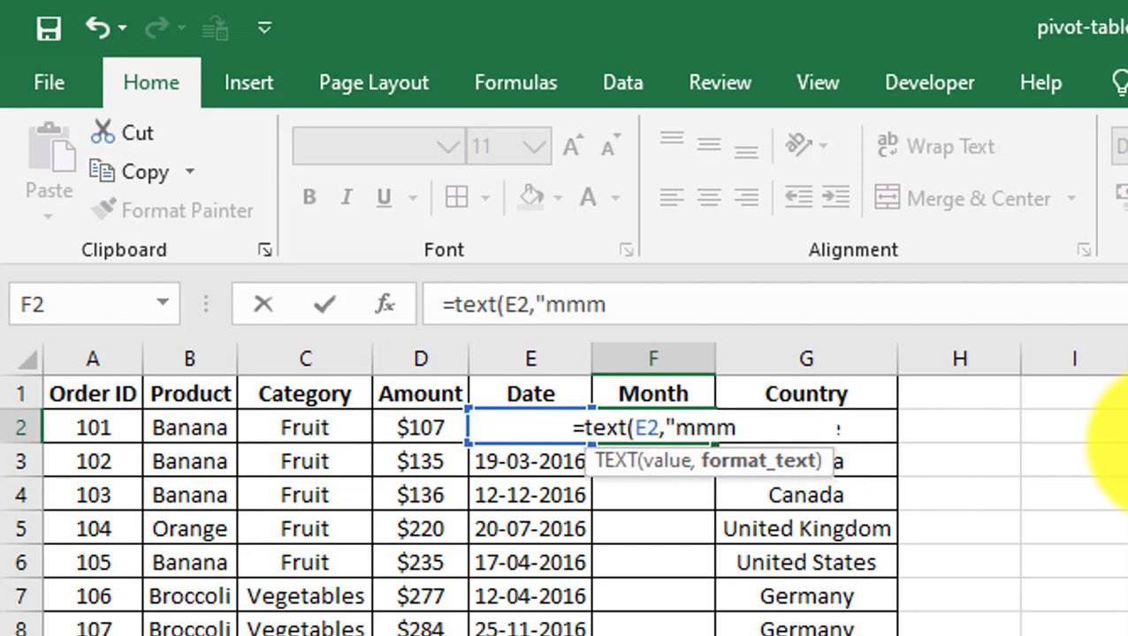
pyautogui.write('"')
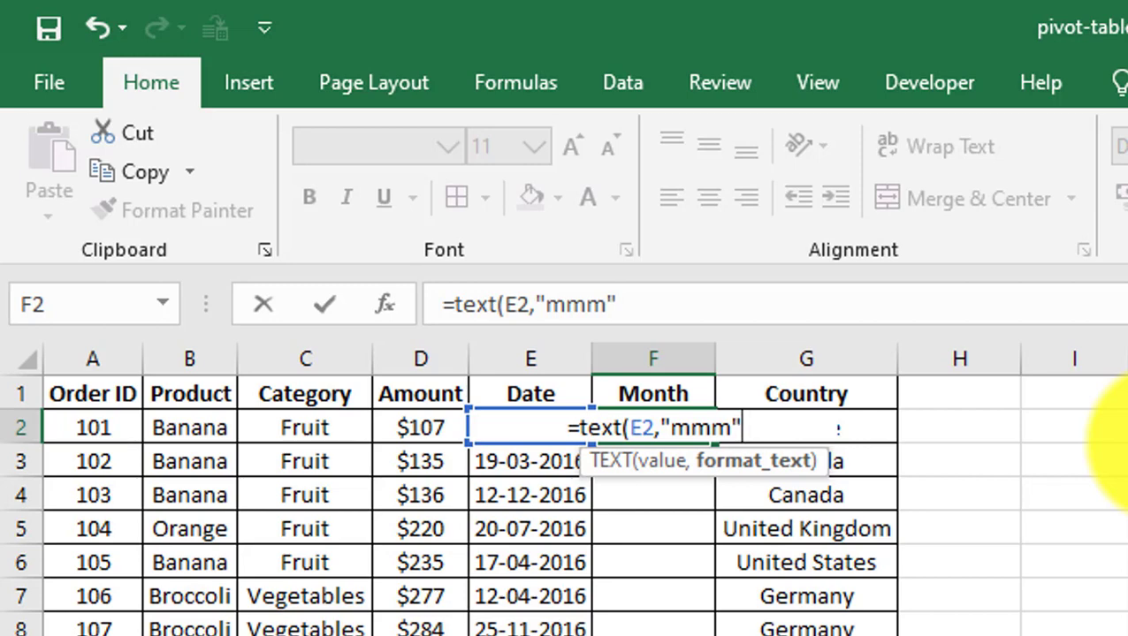
pyautogui.write(')')
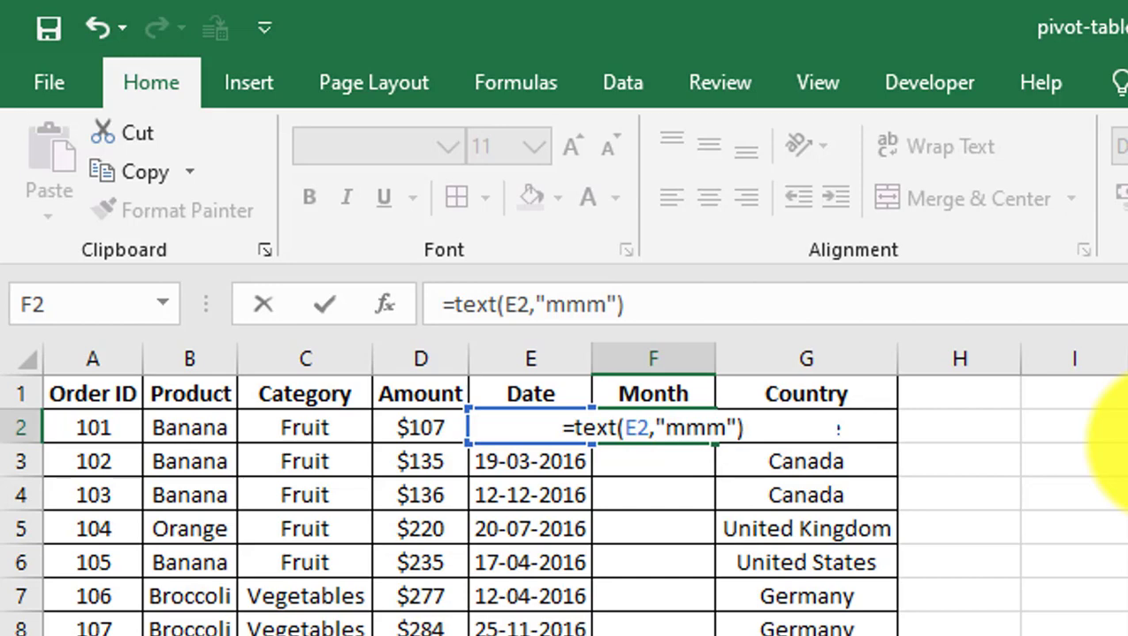
pyautogui.press('Return')
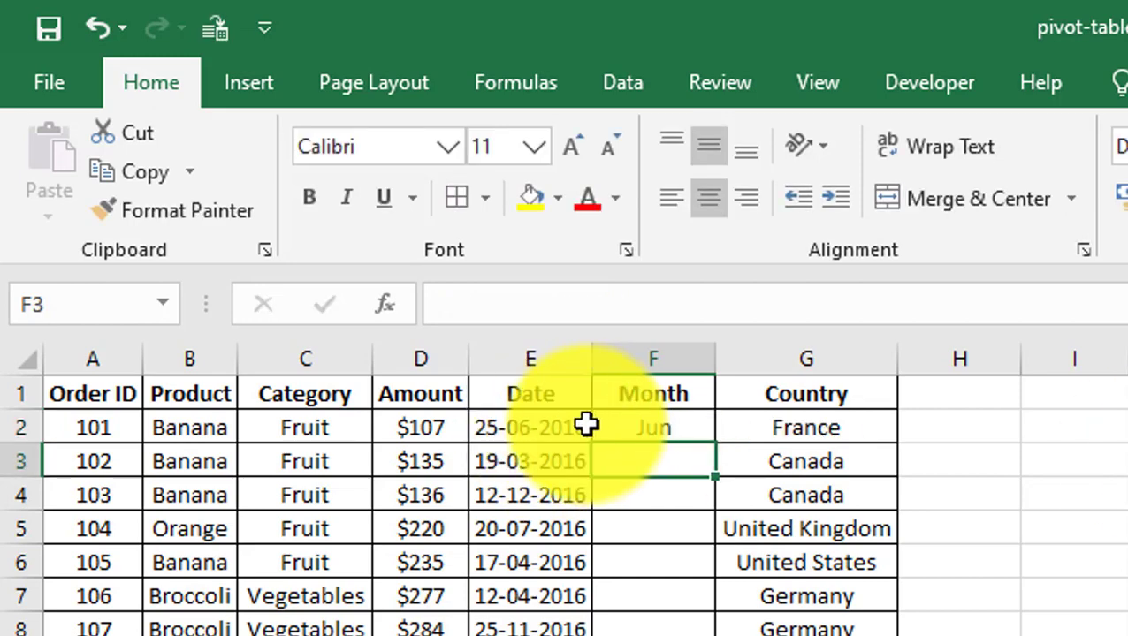
# Step: Fill the F2 formula down the whole Month column and check the copied formulas in F3 to F8
pyautogui.click(665, 426)
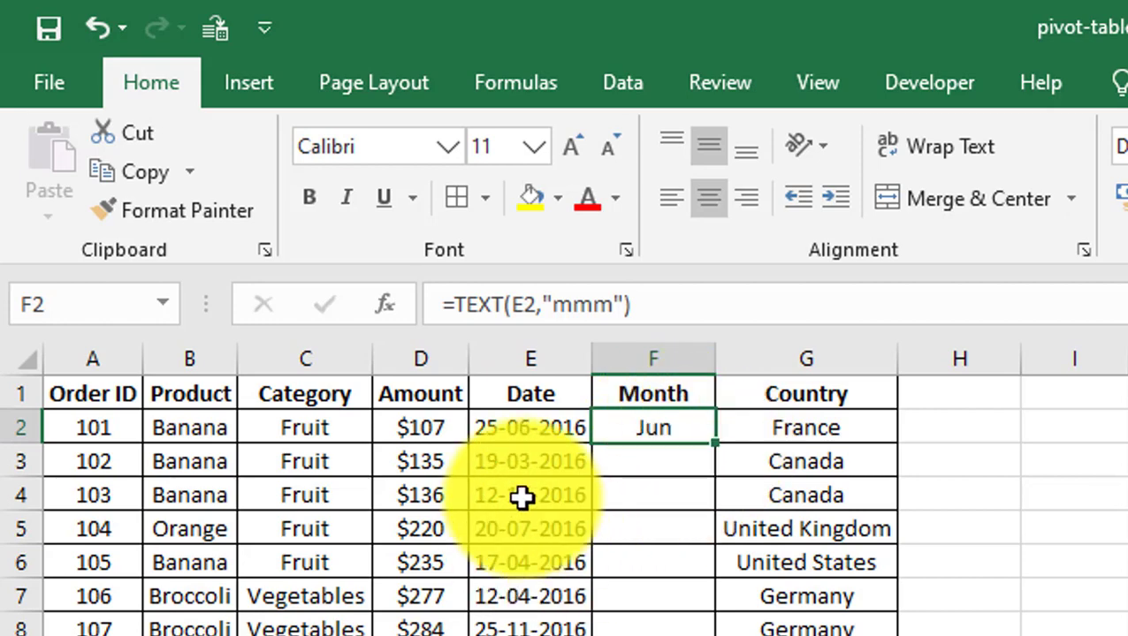
pyautogui.doubleClick(717, 444)
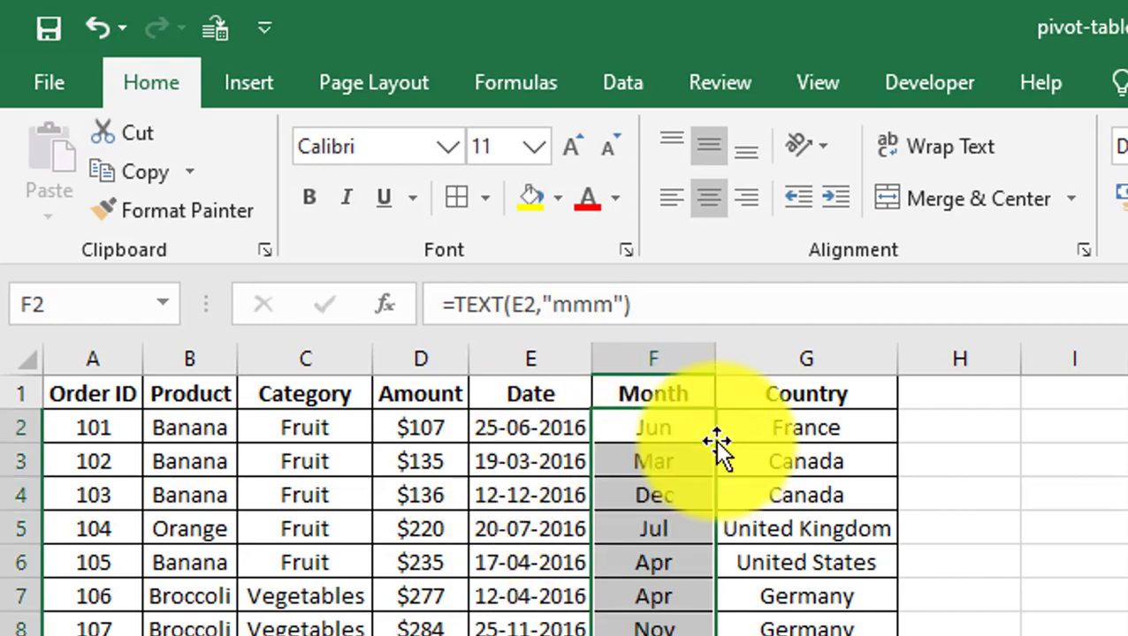
pyautogui.click(649, 469)
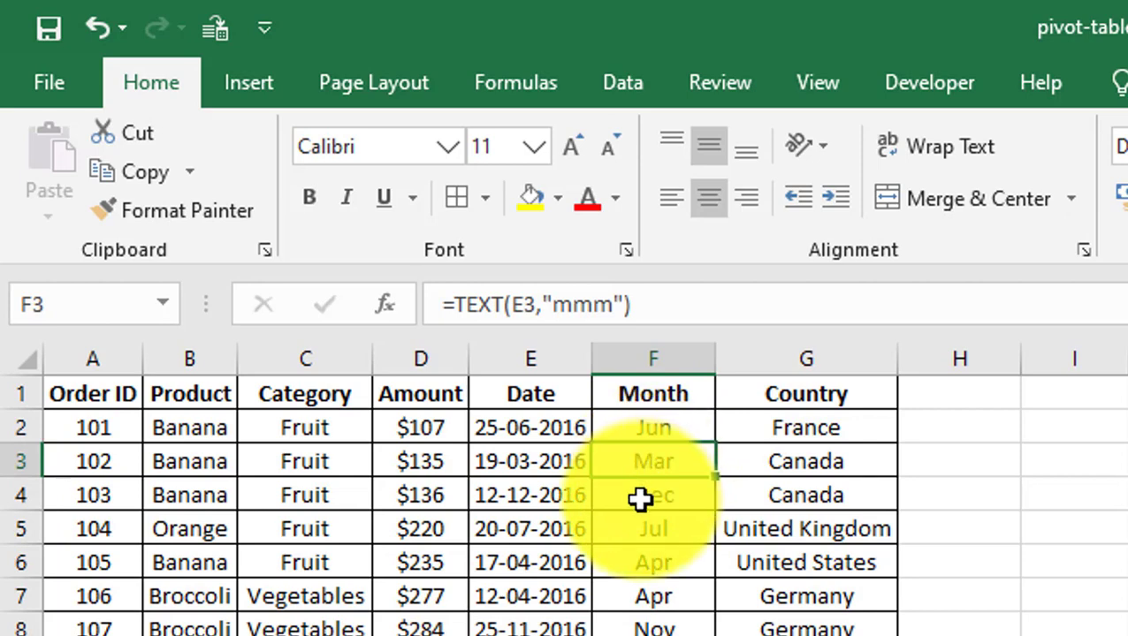
pyautogui.click(642, 497)
pyautogui.click(642, 530)
pyautogui.click(640, 566)
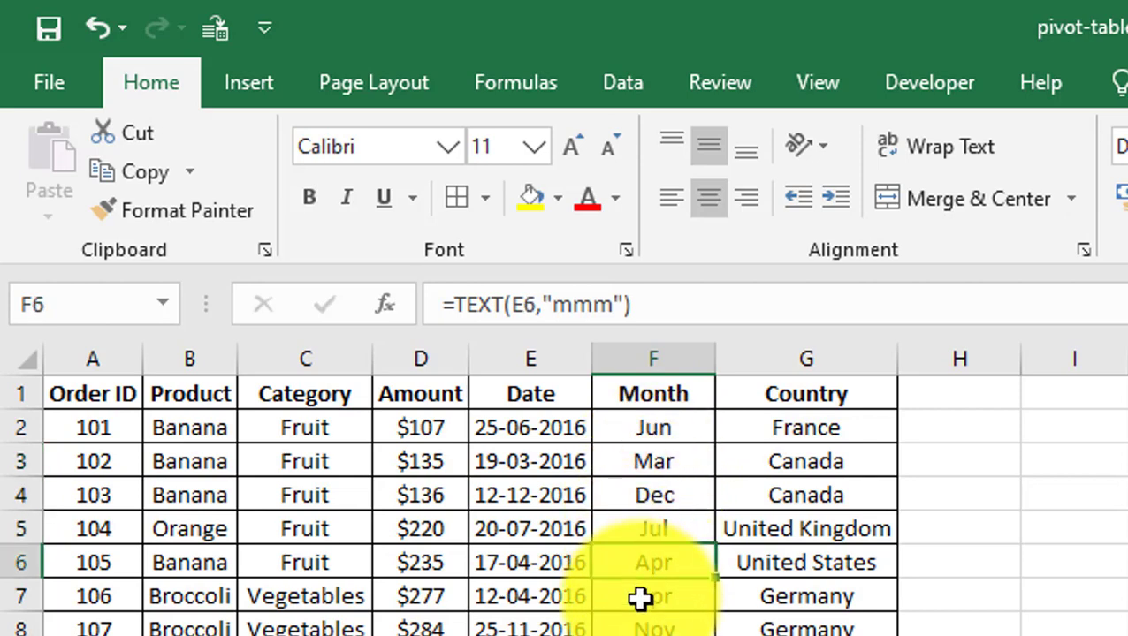
pyautogui.click(642, 599)
pyautogui.click(640, 624)
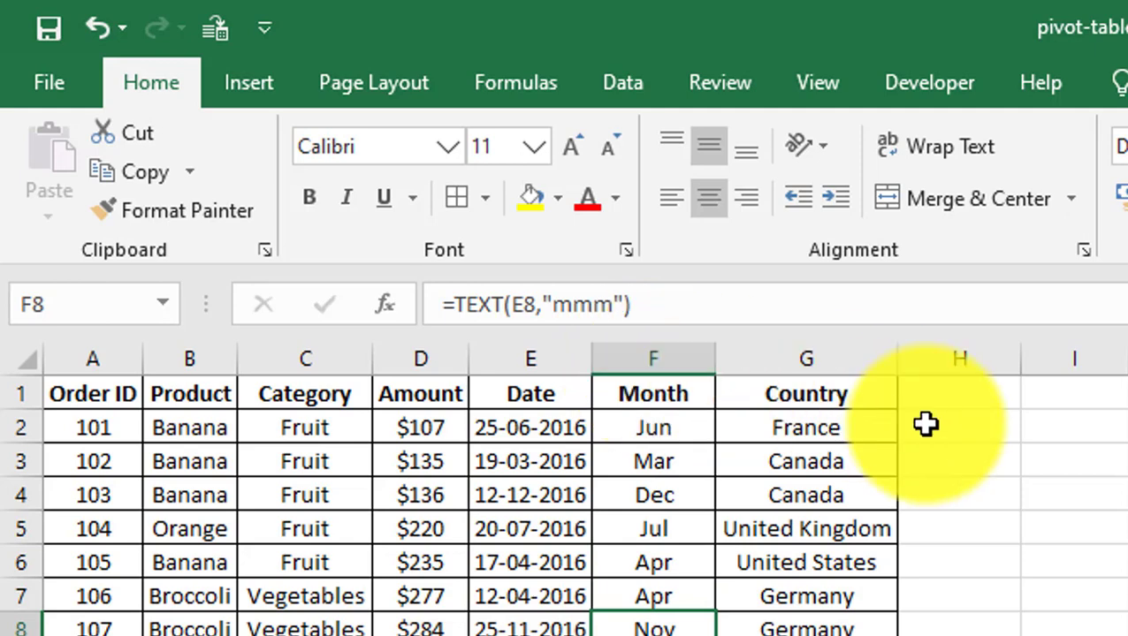
# Step: Create named ranges for all columns of the order table from the selection, using only the top row as names
pyautogui.click(93, 391)
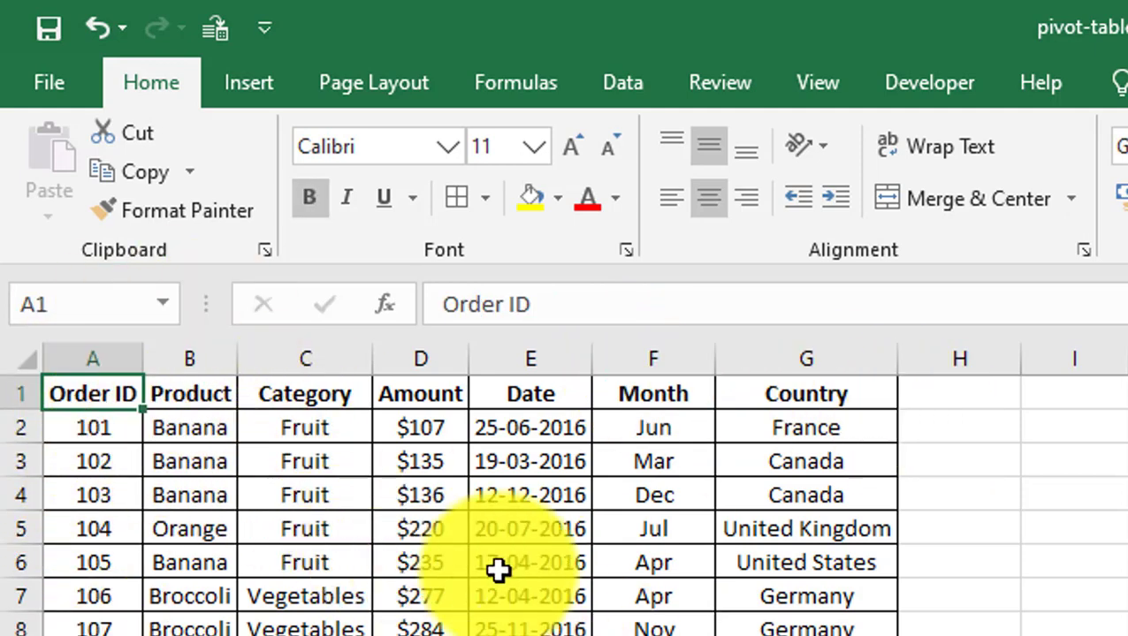
pyautogui.hotkey('ctrl', 'a')
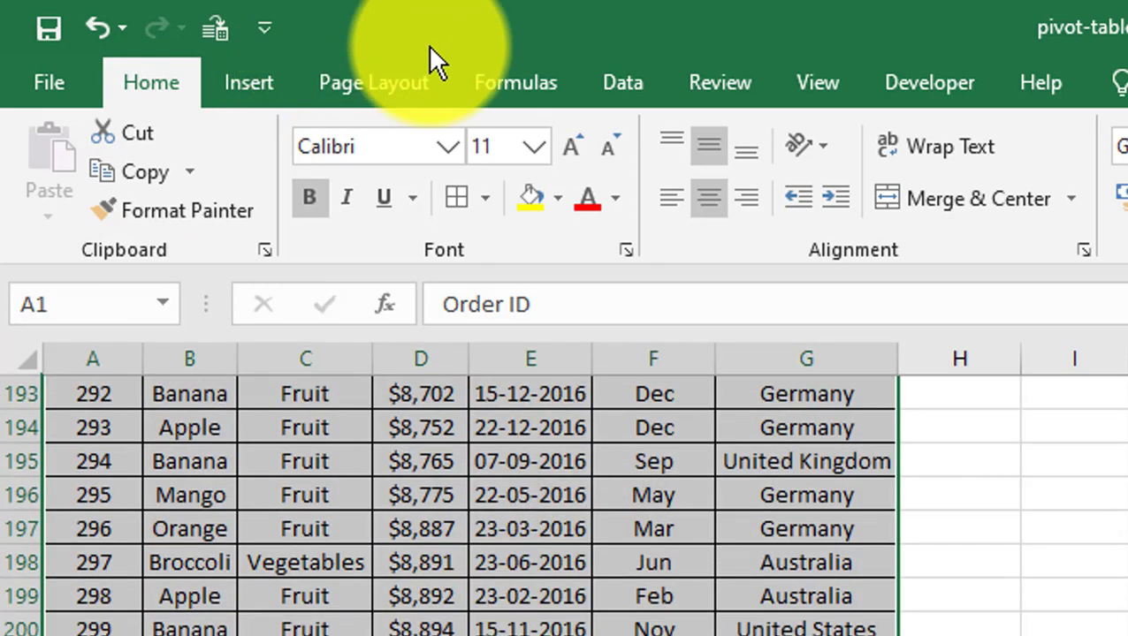
pyautogui.click(511, 89)
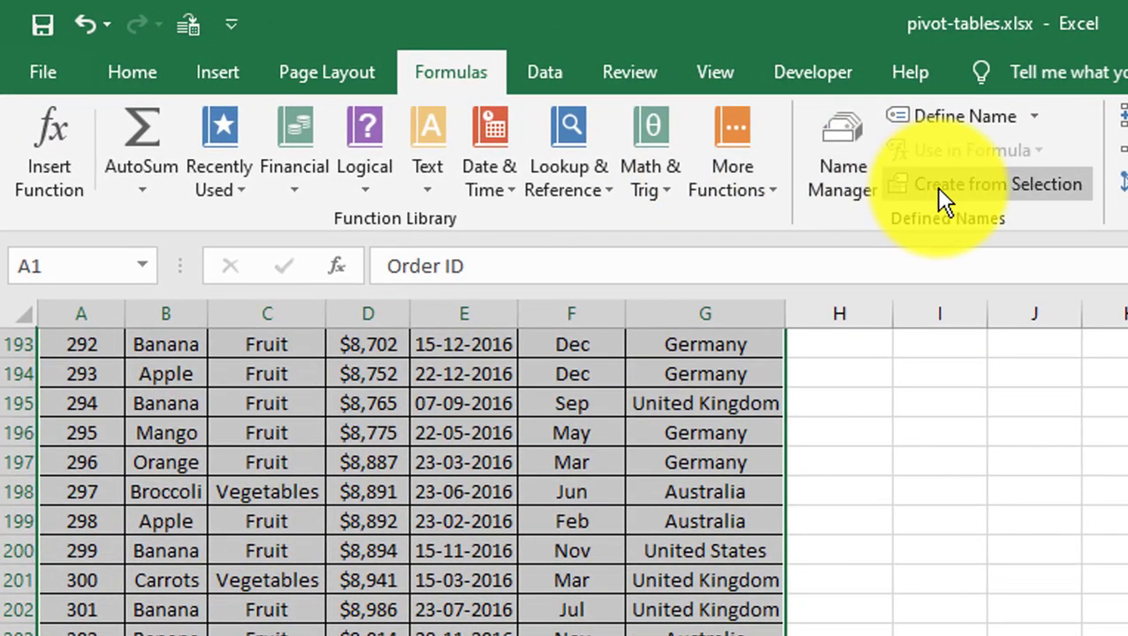
pyautogui.click(944, 201)
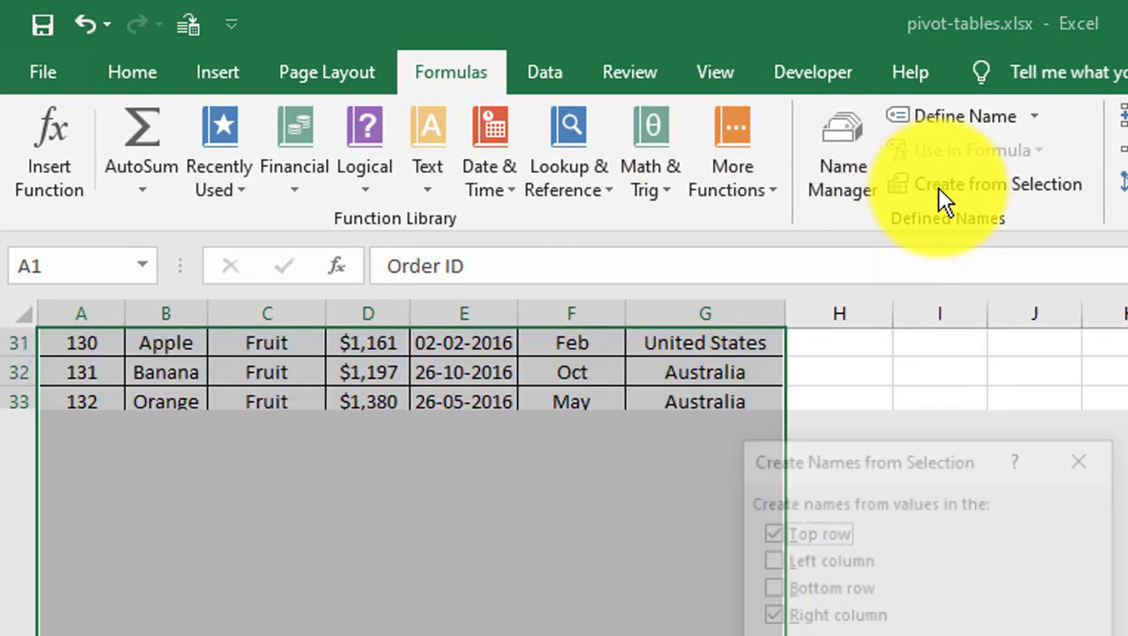
pyautogui.moveTo(917, 454); pyautogui.dragTo(1109, 380)
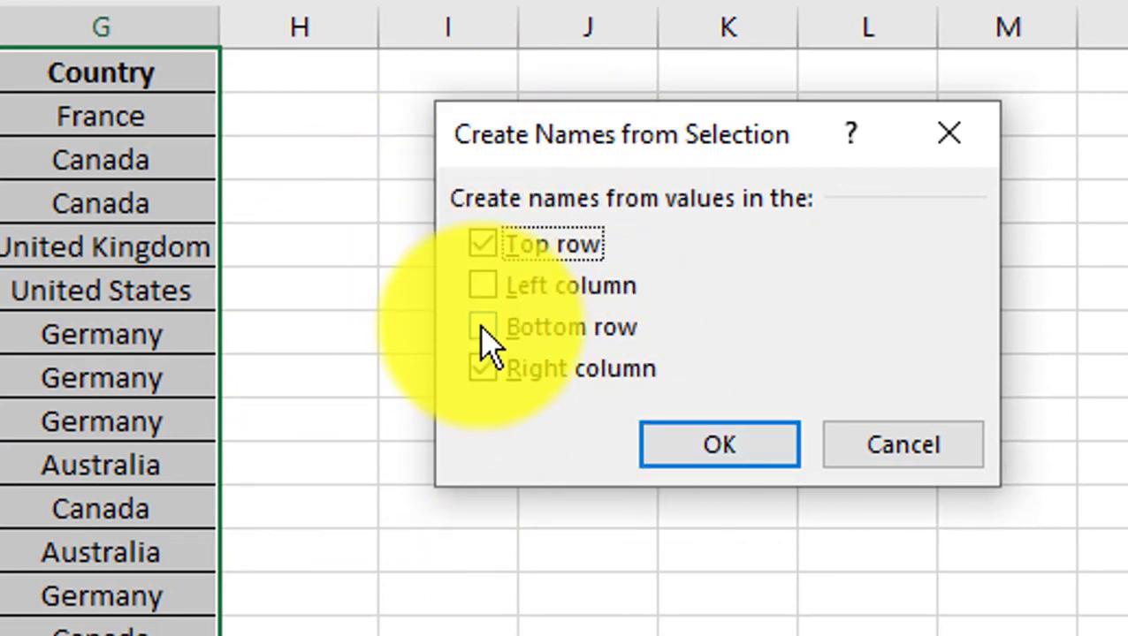
pyautogui.click(484, 376)
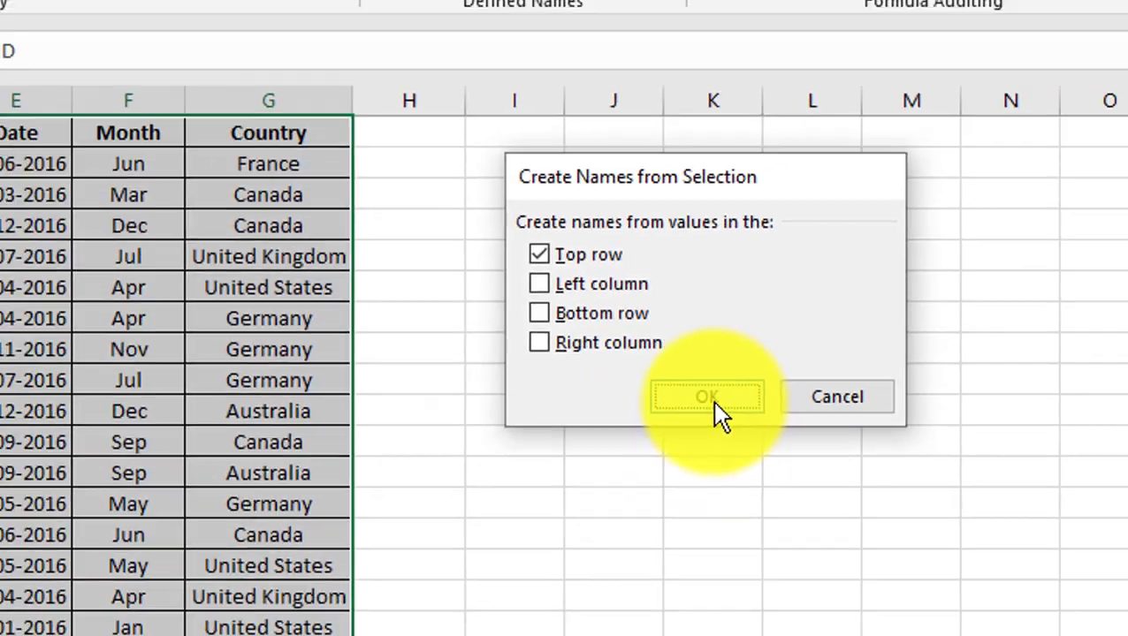
pyautogui.click(727, 453)
# Step: Select the Month column's data from F2 to its last row to check its range name
pyautogui.click(193, 219)
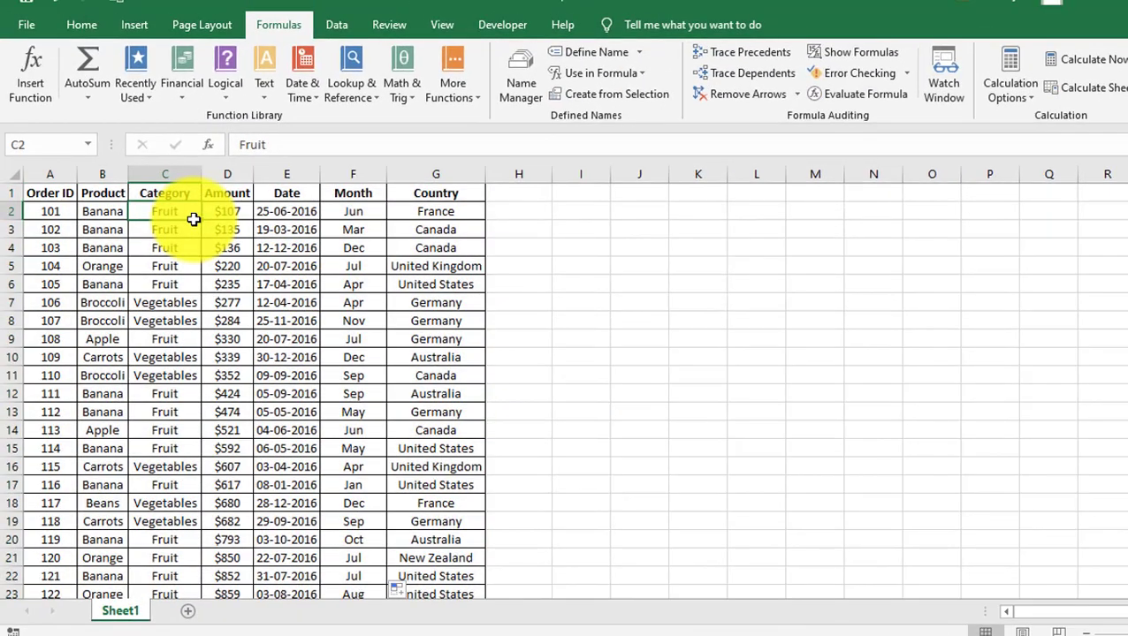
pyautogui.press('Left')
pyautogui.press('Left')
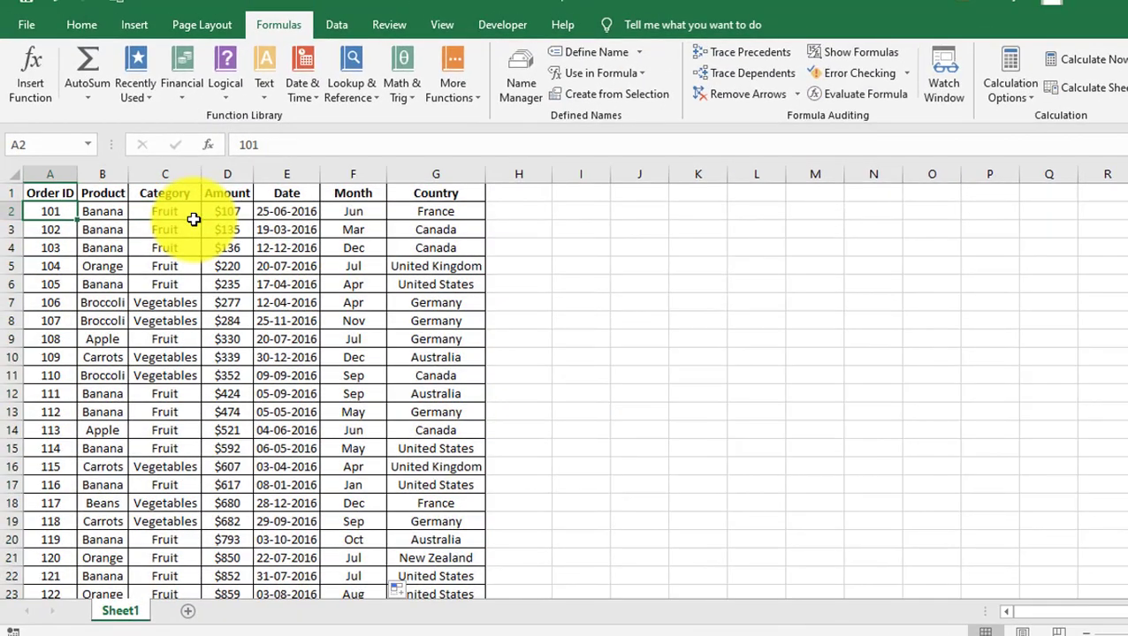
pyautogui.press('Right')
pyautogui.press('Right')
pyautogui.press('Right')
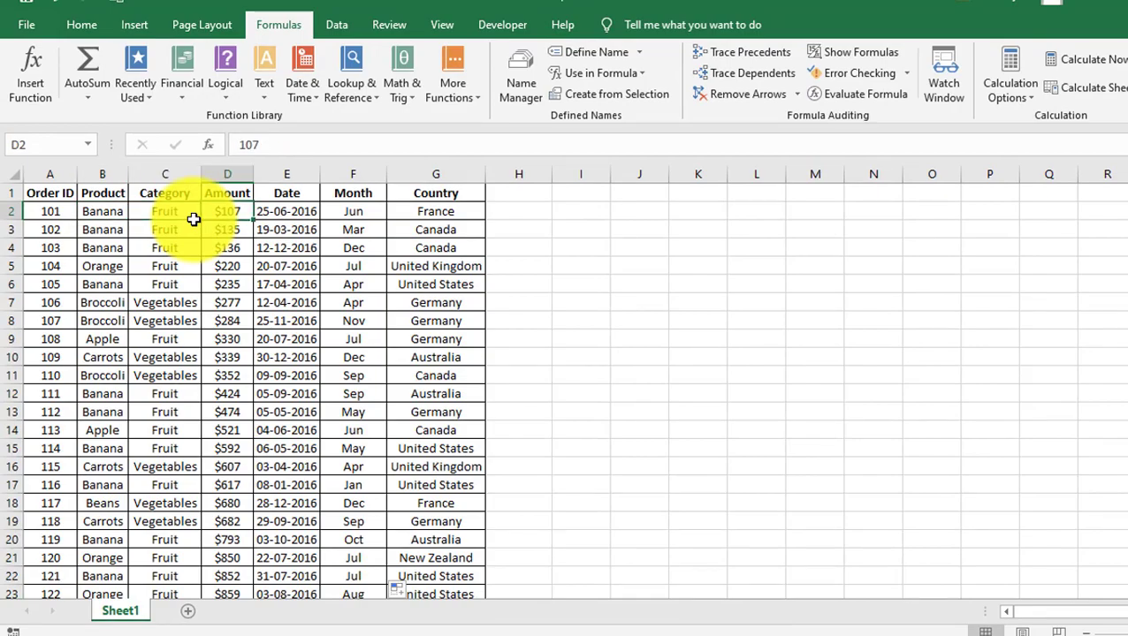
pyautogui.press('Right')
pyautogui.press('Right')
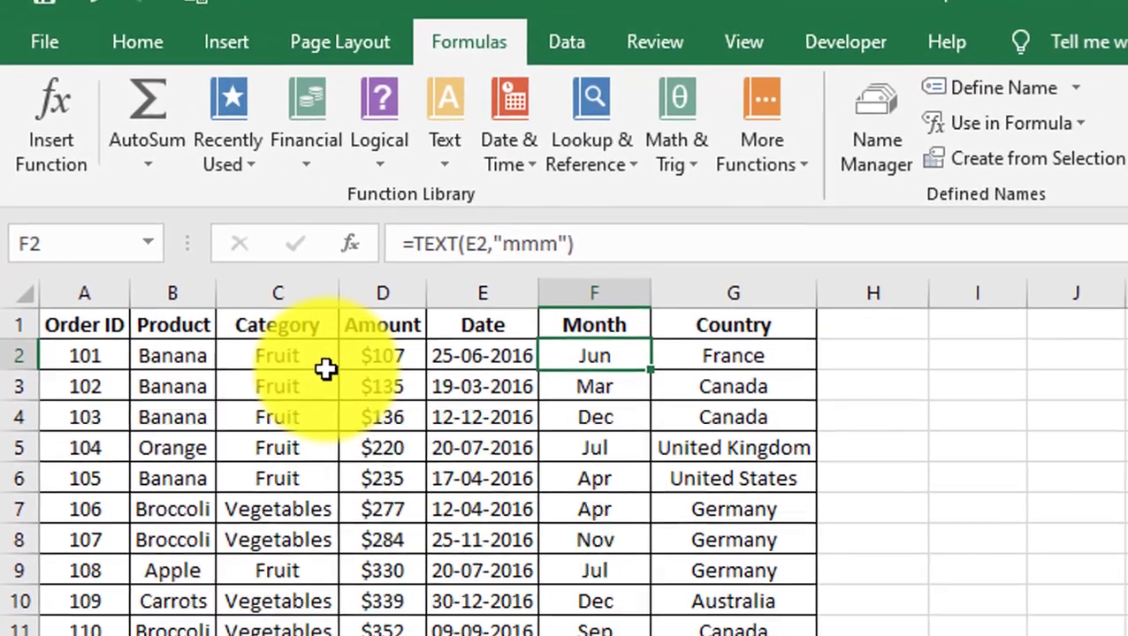
pyautogui.hotkey('ctrl', 'shift', 'Down')
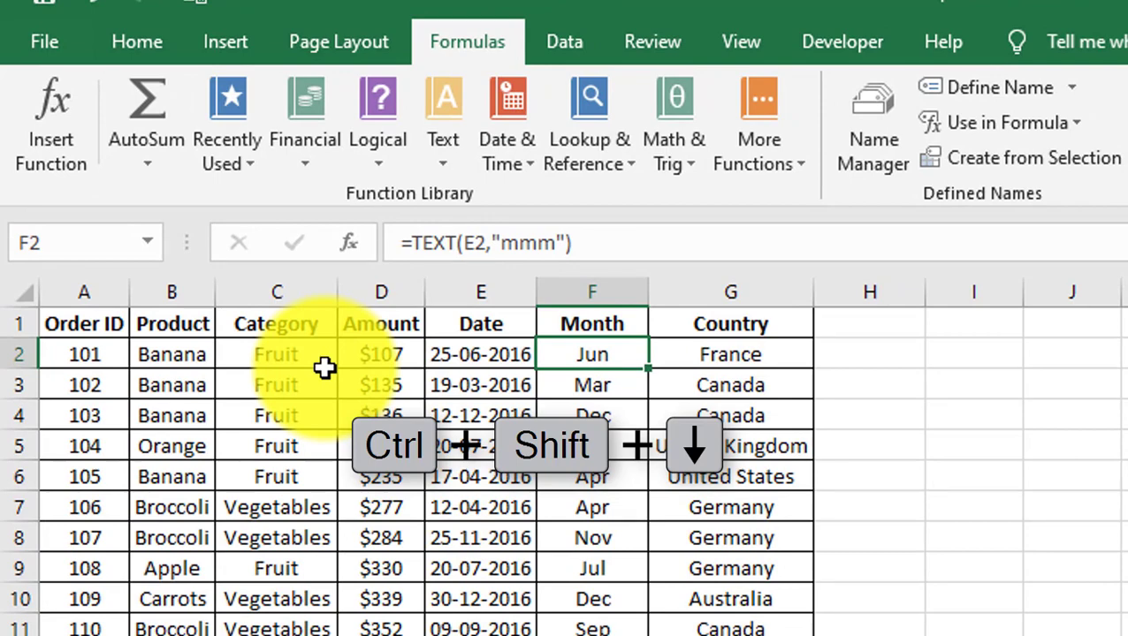
pyautogui.hotkey('ctrl', 'shift', 'Down')
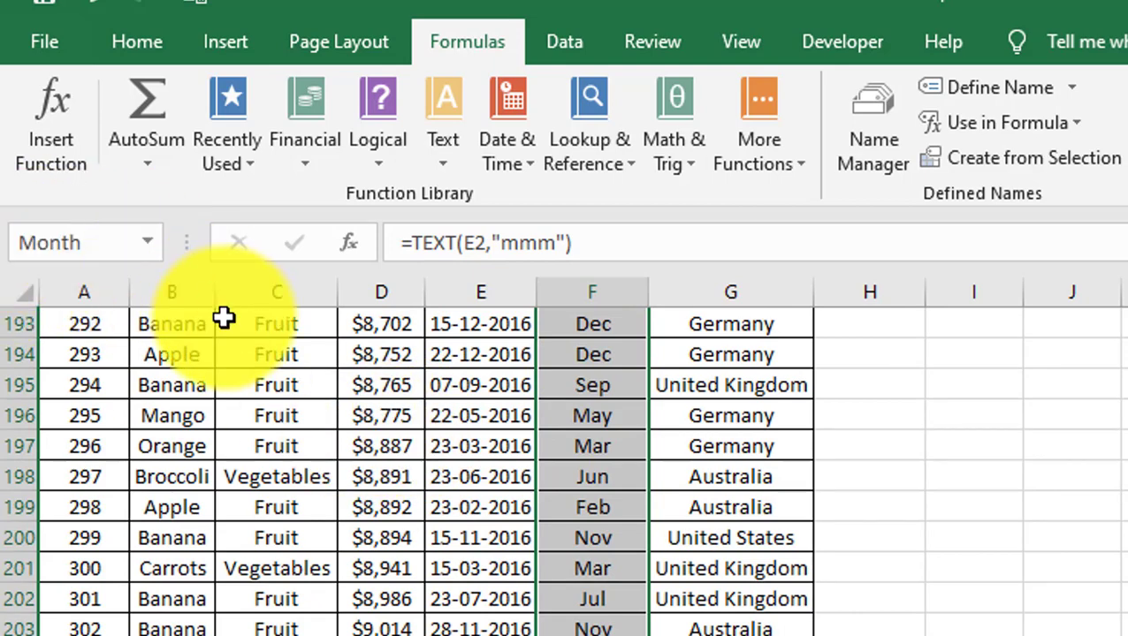
# Step: Select the data below the Date header and the data below the Product header to check their range names
pyautogui.hotkey('ctrl', 'Up')
pyautogui.press('Left')
pyautogui.press('Down')
pyautogui.hotkey('ctrl', 'shift', 'Down')
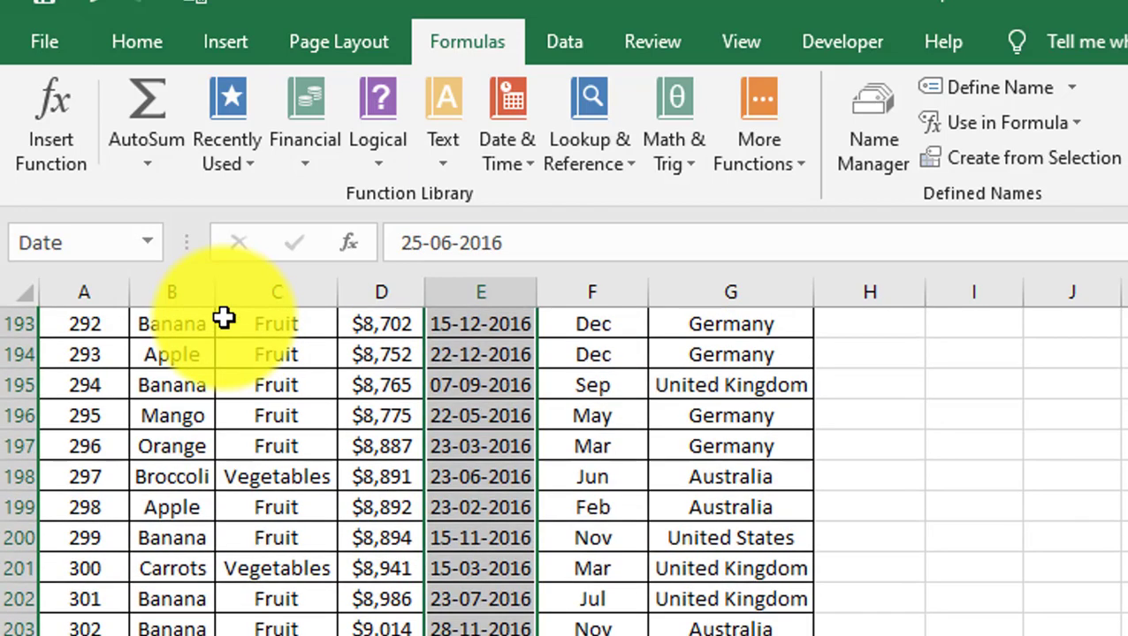
pyautogui.hotkey('ctrl', 'Up')
pyautogui.press('Left')
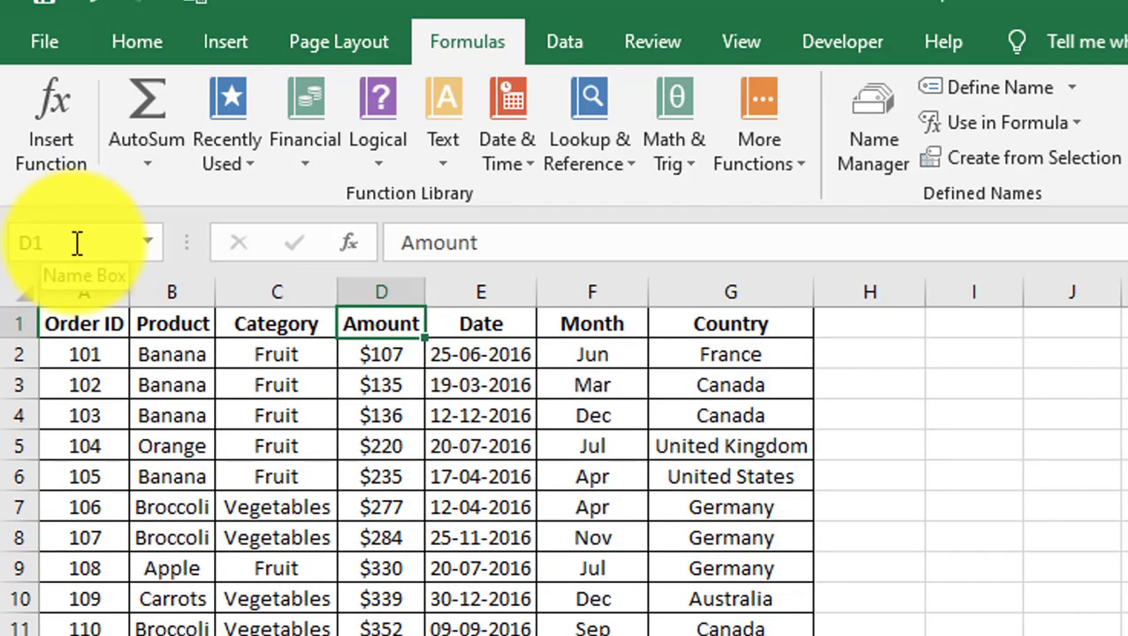
pyautogui.press('Left')
pyautogui.press('Down')
pyautogui.press('Left')
pyautogui.hotkey('ctrl', 'shift', 'Down')
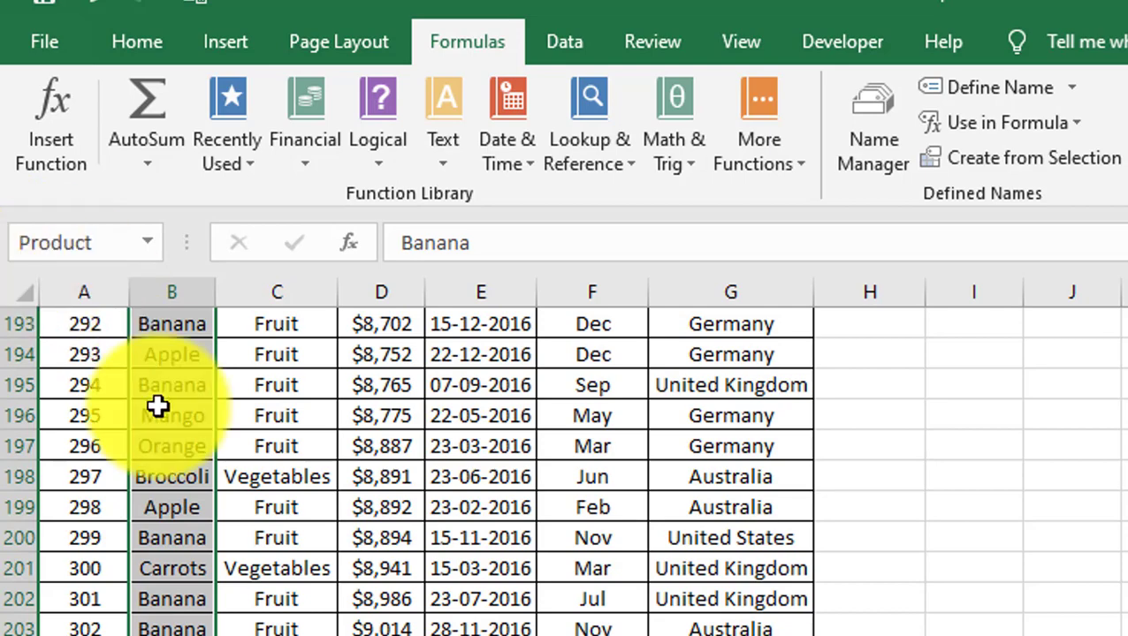
# Step: Return to the header row and go to the Country header in G1
pyautogui.hotkey('ctrl', 'Up')
pyautogui.press('Right')
pyautogui.press('Right')
pyautogui.press('Right')
pyautogui.press('Right')
pyautogui.press('Right')
pyautogui.press('Right')
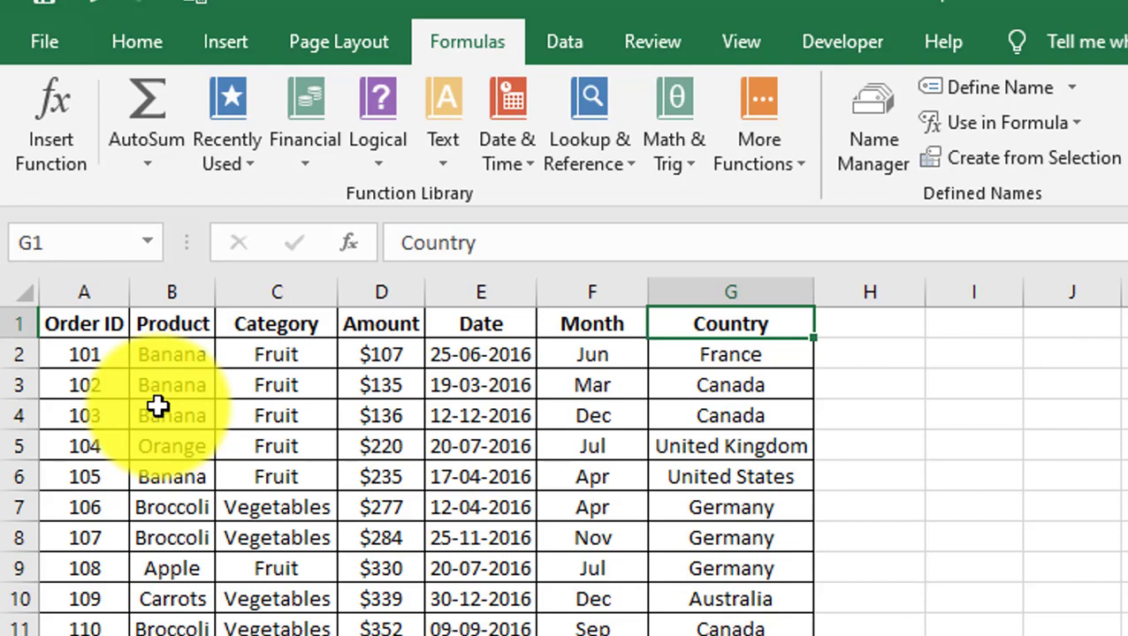
# Step: Enter Jan in I2 and fill the month series down through Dec in I13
pyautogui.press('Right')
pyautogui.press('Right')
pyautogui.press('Down')
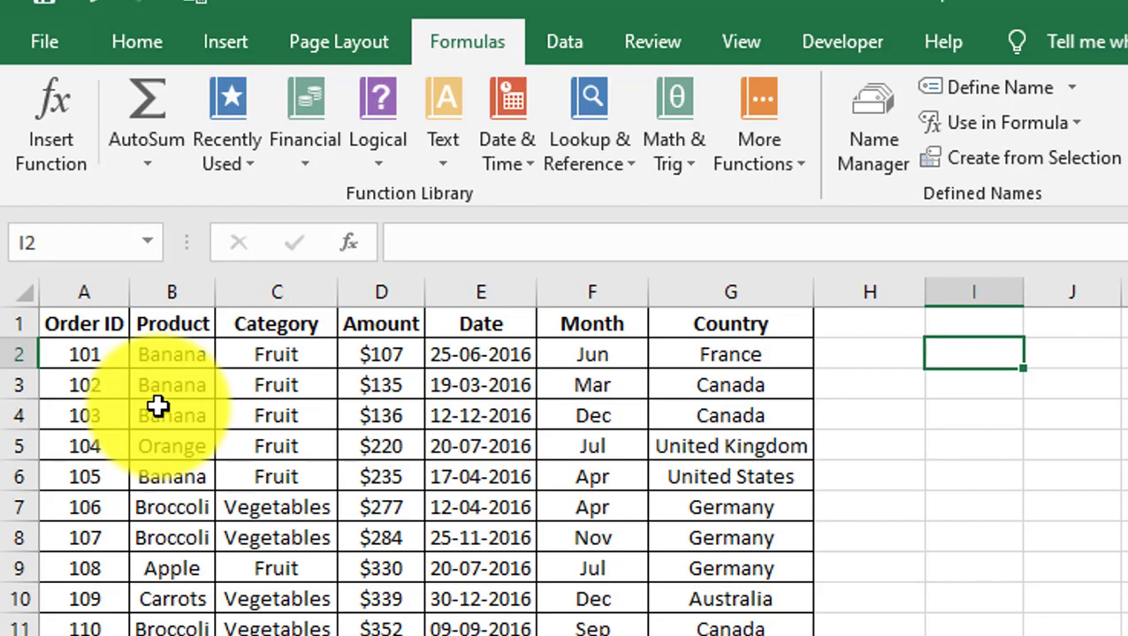
pyautogui.write('Jan')
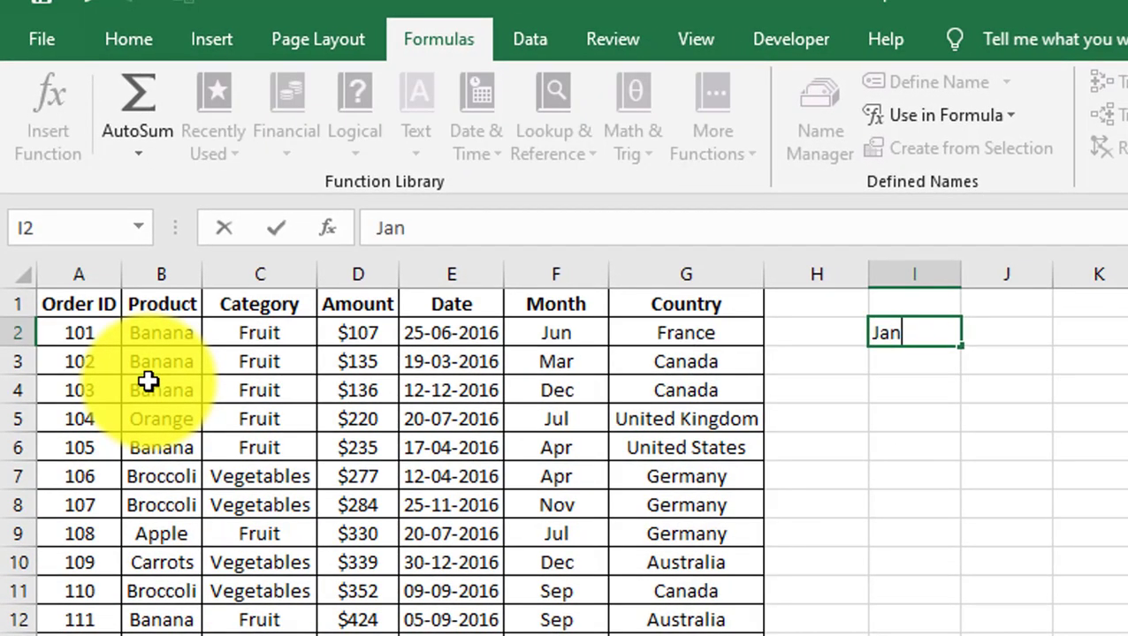
pyautogui.press('Return')
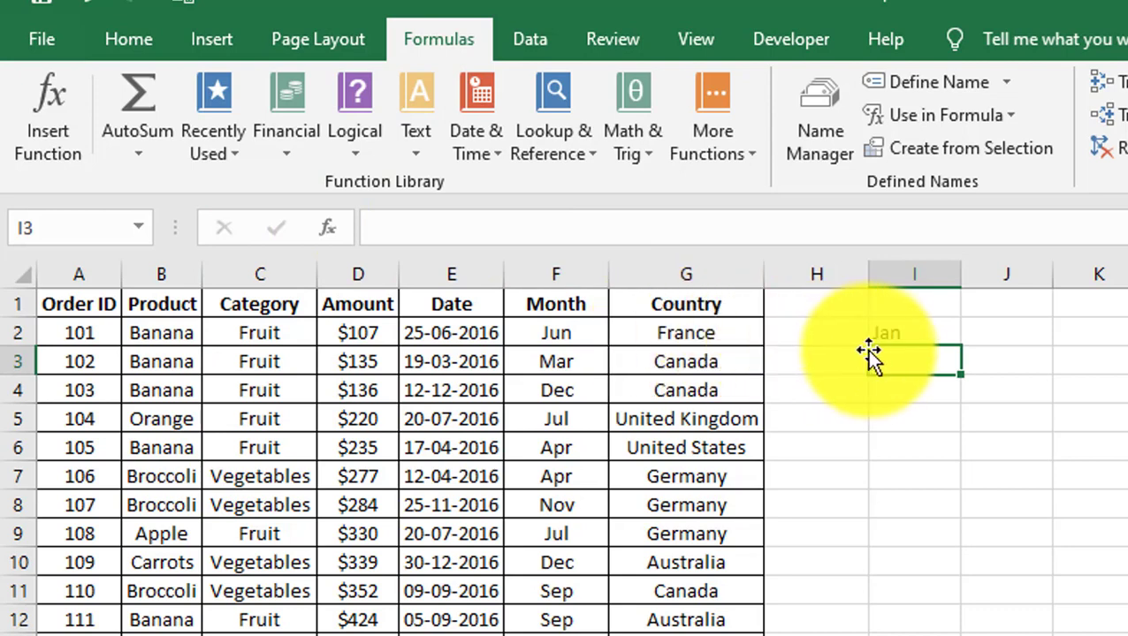
pyautogui.click(911, 336)
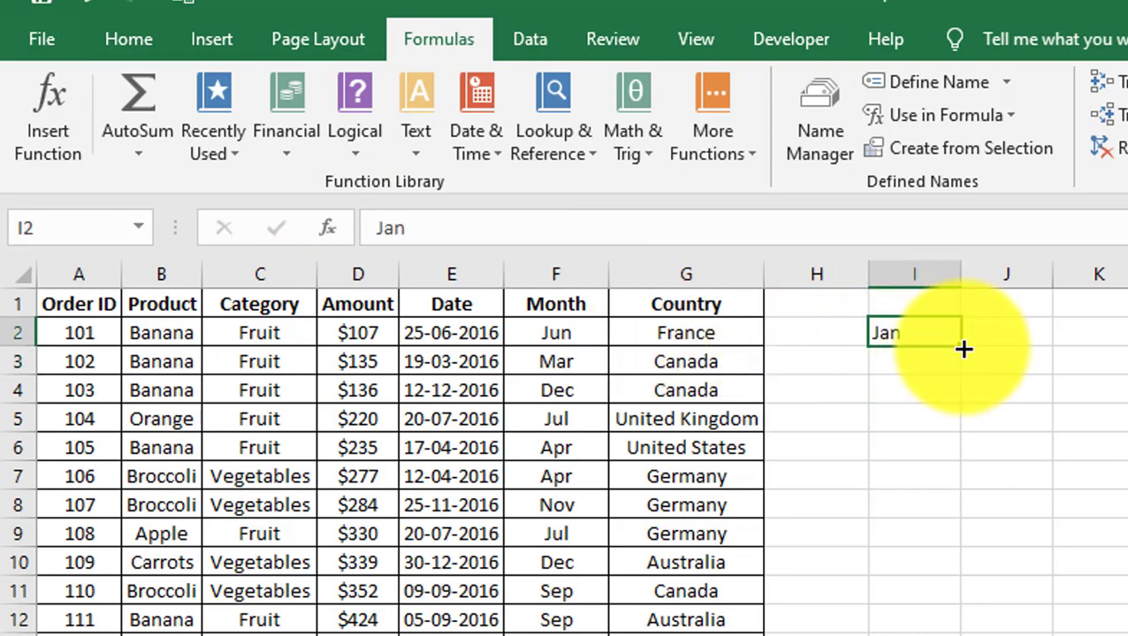
pyautogui.moveTo(964, 350); pyautogui.dragTo(954, 633)
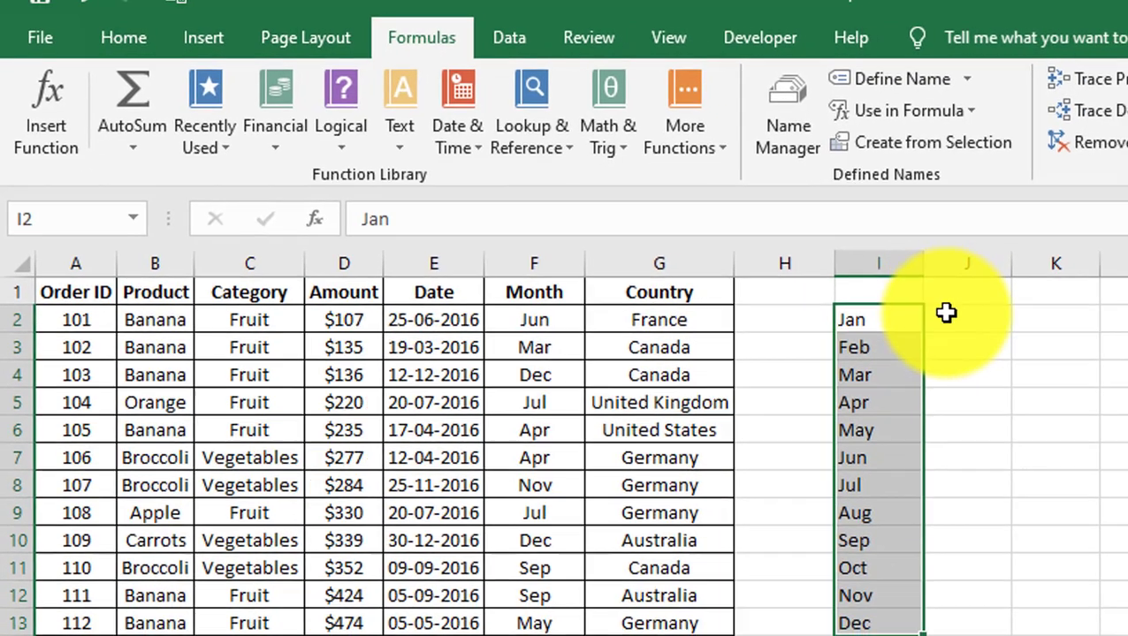
# Step: Apply borders to all cells in the range I1:J13 around the month list
pyautogui.click(992, 334)
pyautogui.moveTo(869, 312); pyautogui.dragTo(939, 612)
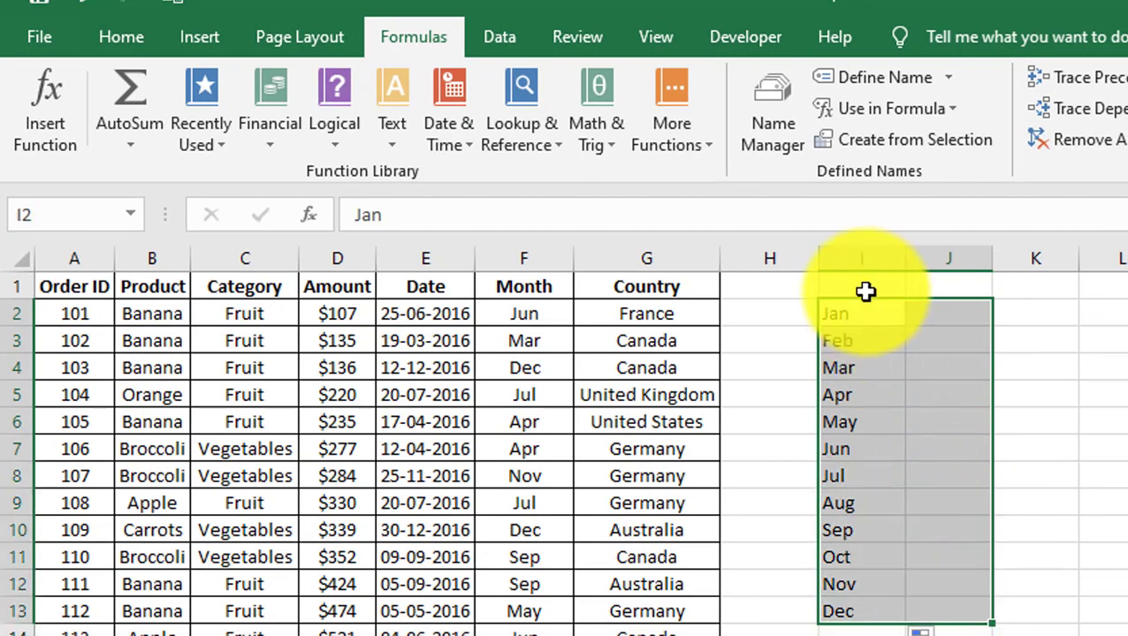
pyautogui.moveTo(866, 290); pyautogui.dragTo(944, 614)
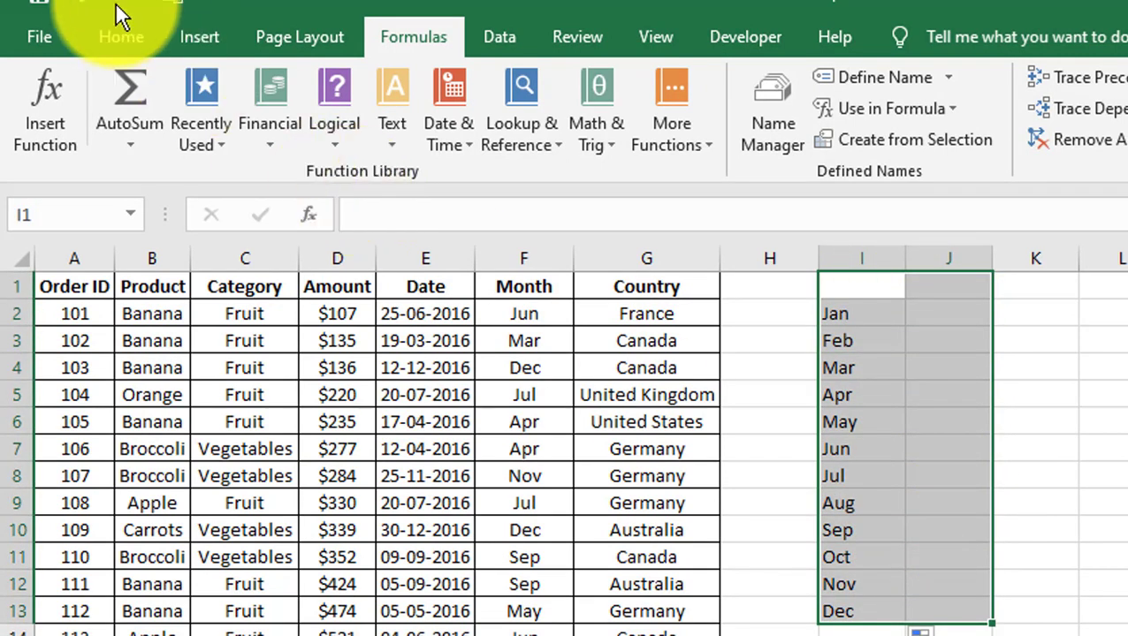
pyautogui.click(114, 42)
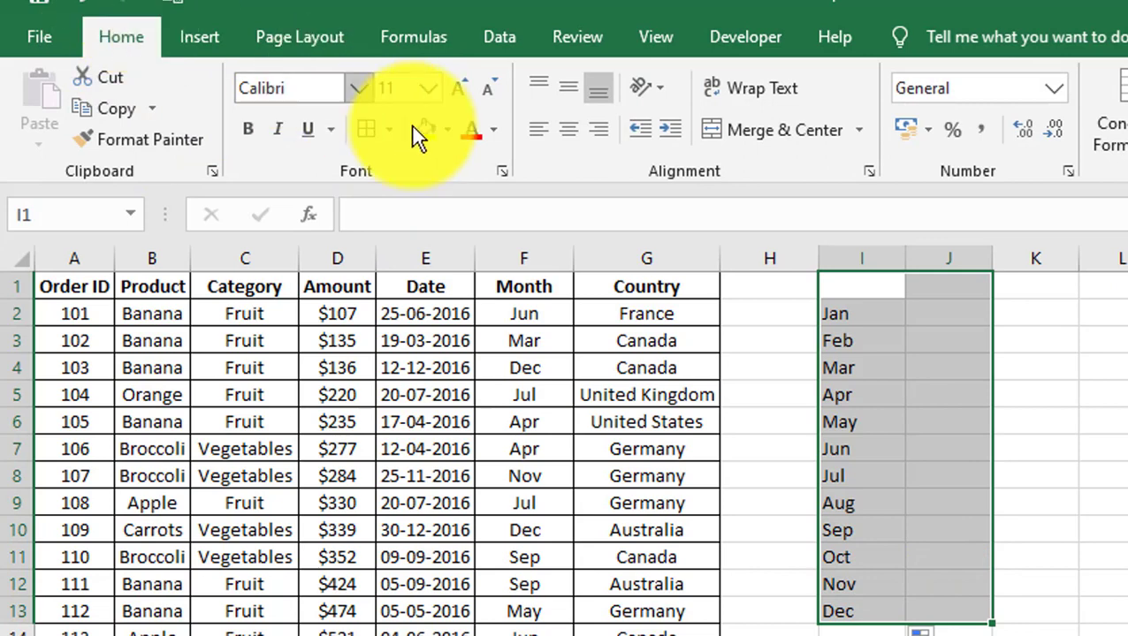
pyautogui.click(364, 131)
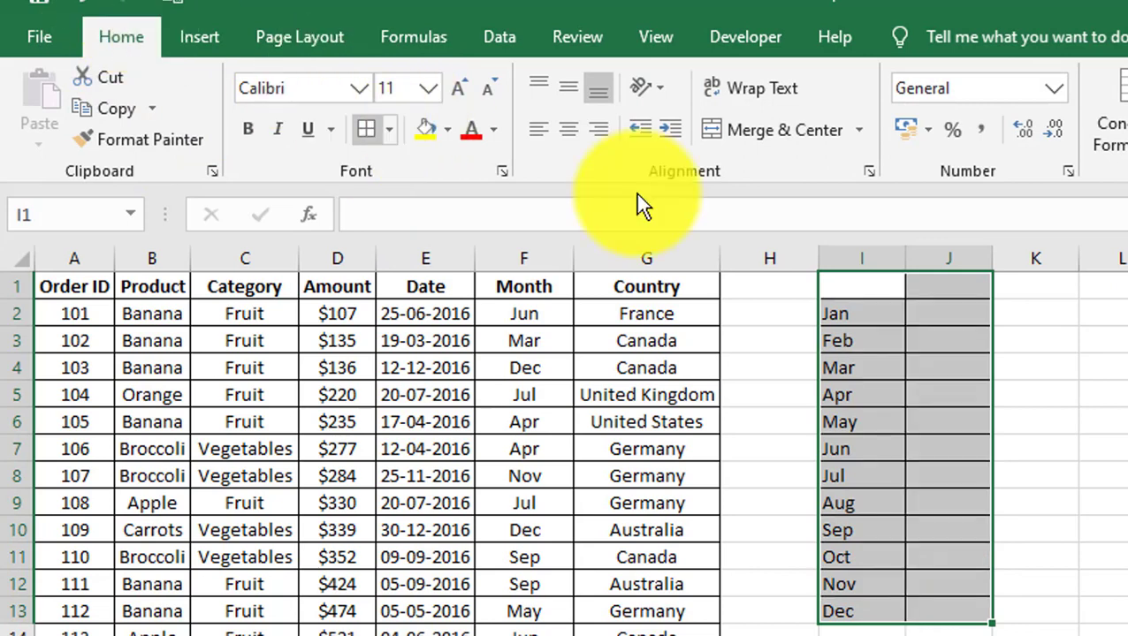
# Step: Enter the headers Month in I1 and Amount in J1 for the summary table
pyautogui.click(856, 283)
pyautogui.write('Month')
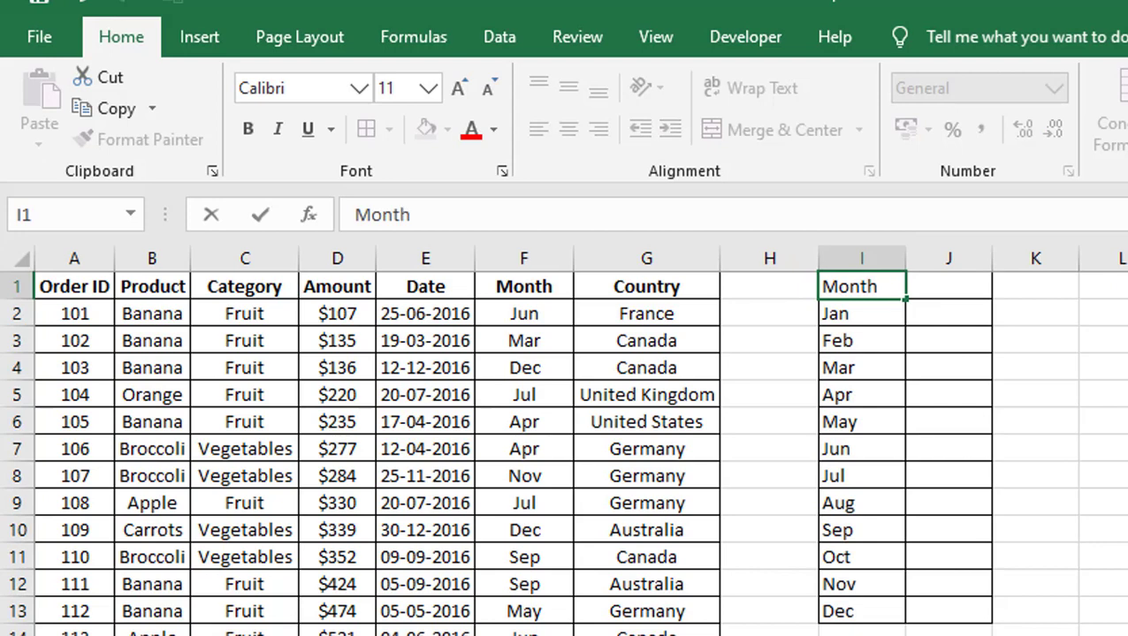
pyautogui.press('Tab')
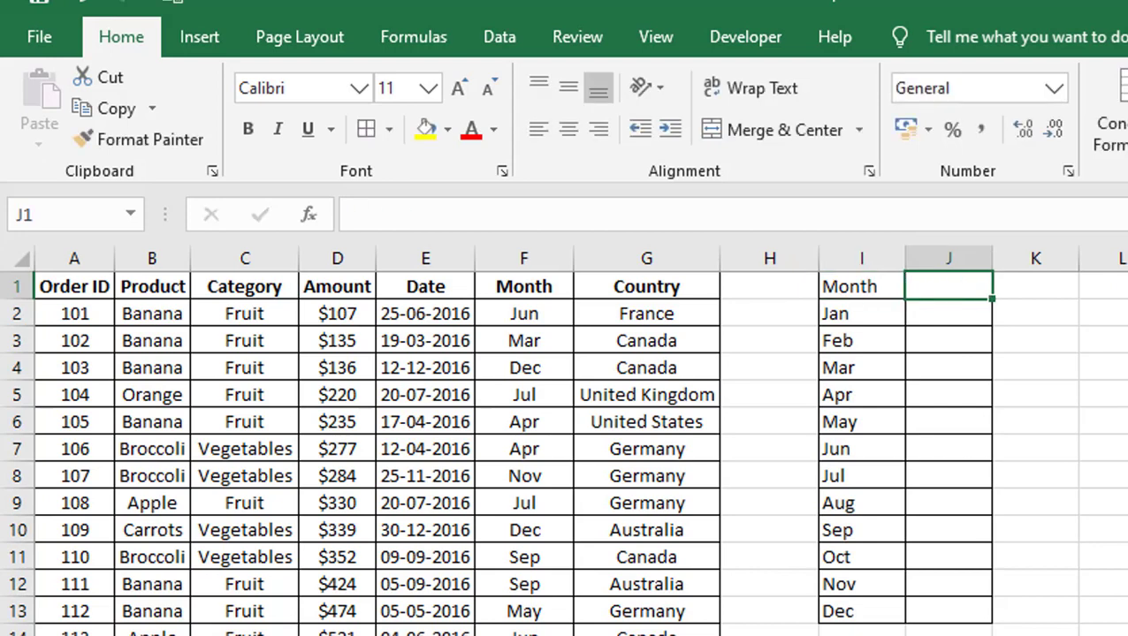
pyautogui.write('Amount')
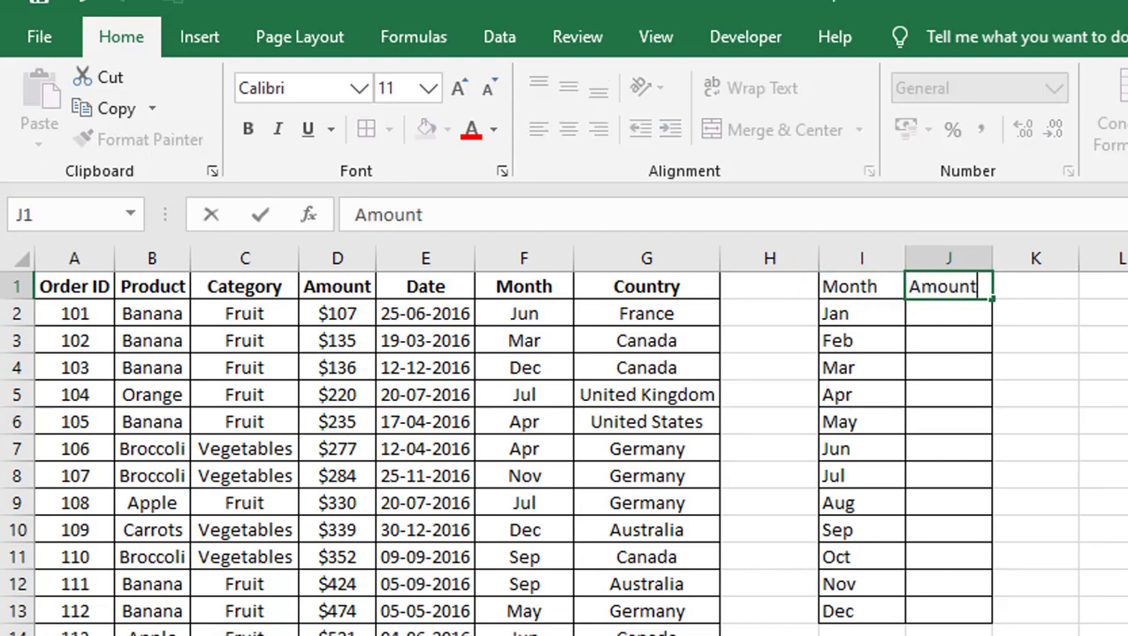
pyautogui.press('Return')
# Step: Make the summary table's headers in I1 and J1 bold
pyautogui.press('Up')
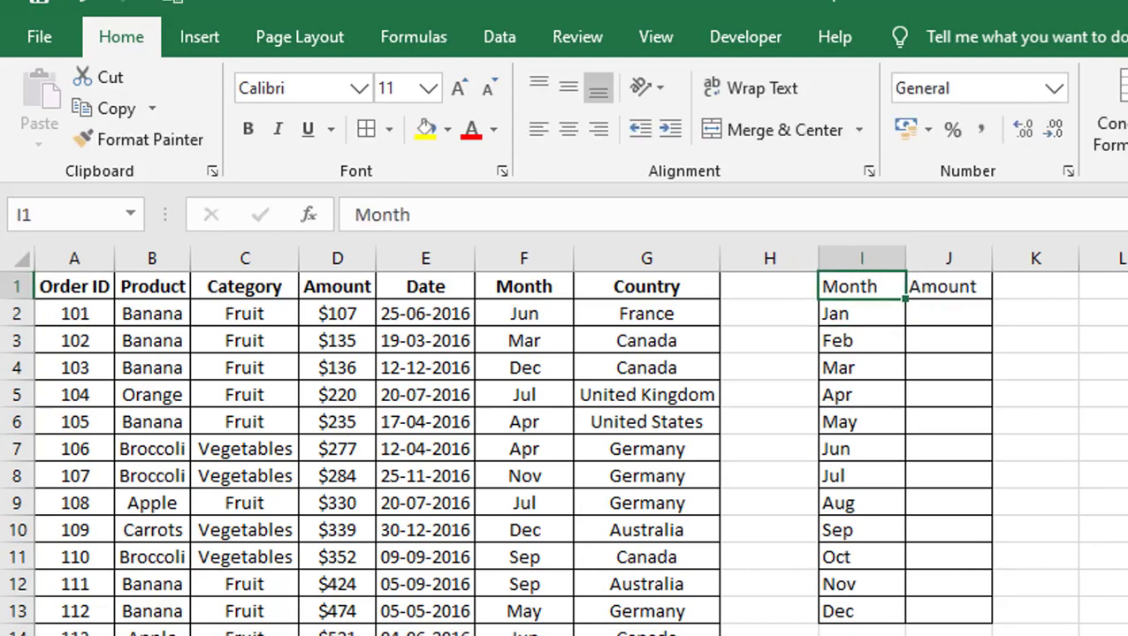
pyautogui.hotkey('shift', 'Right')
pyautogui.hotkey('ctrl', 'b')
pyautogui.press('Right')
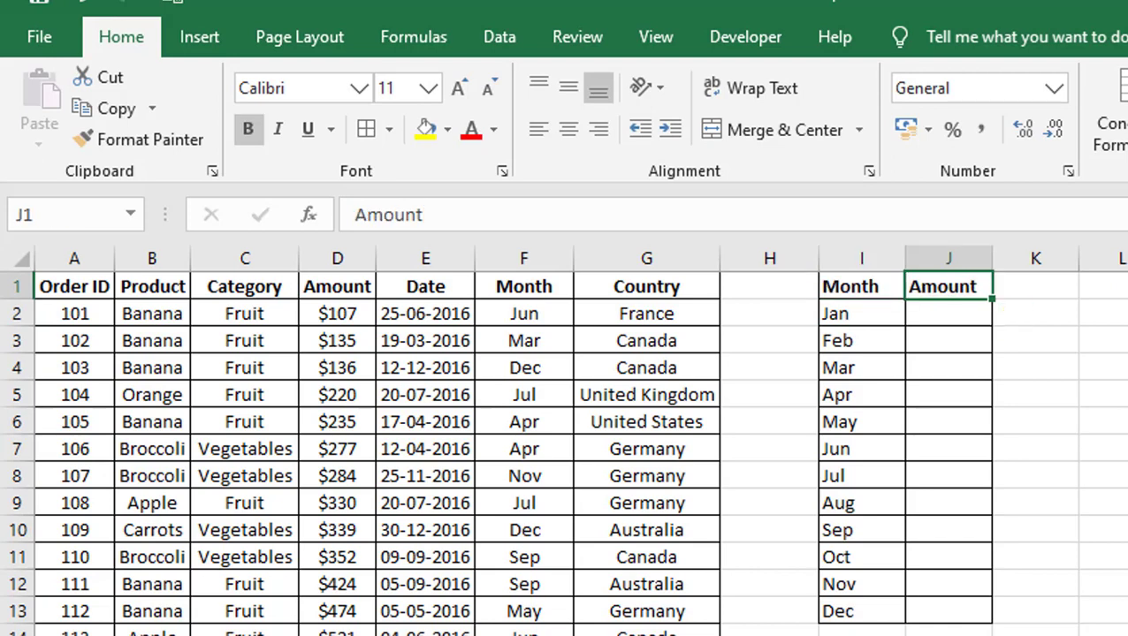
# Step: Start a SUMIF formula in J2, the Amount cell for Jan
pyautogui.press('Down')
pyautogui.press('Left')
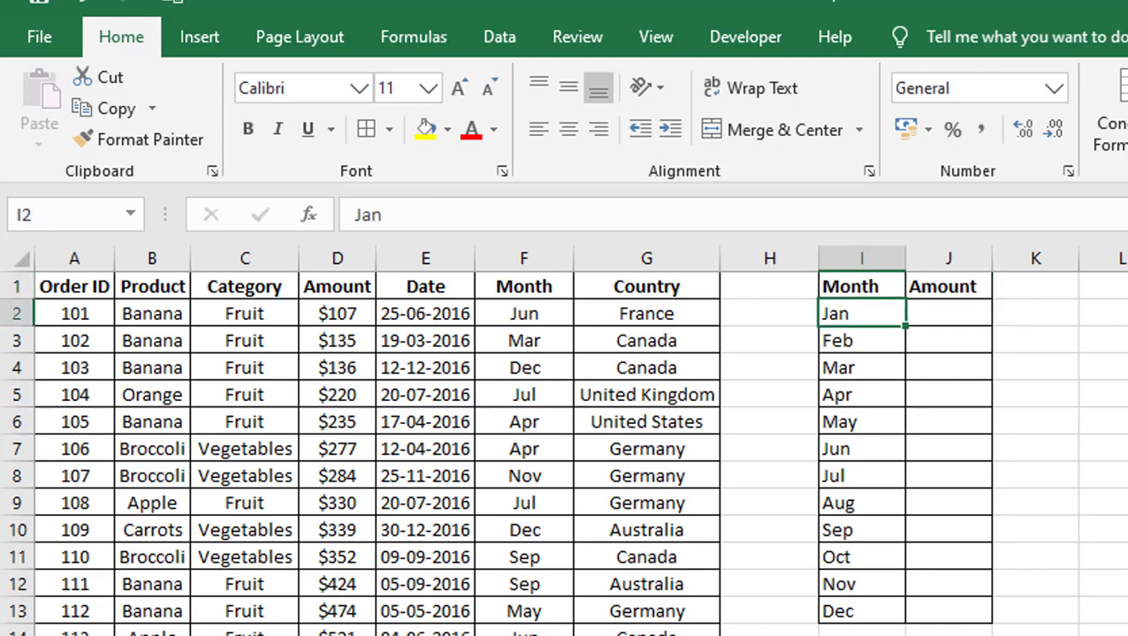
pyautogui.press('Right')
pyautogui.press('Left')
pyautogui.press('Right')
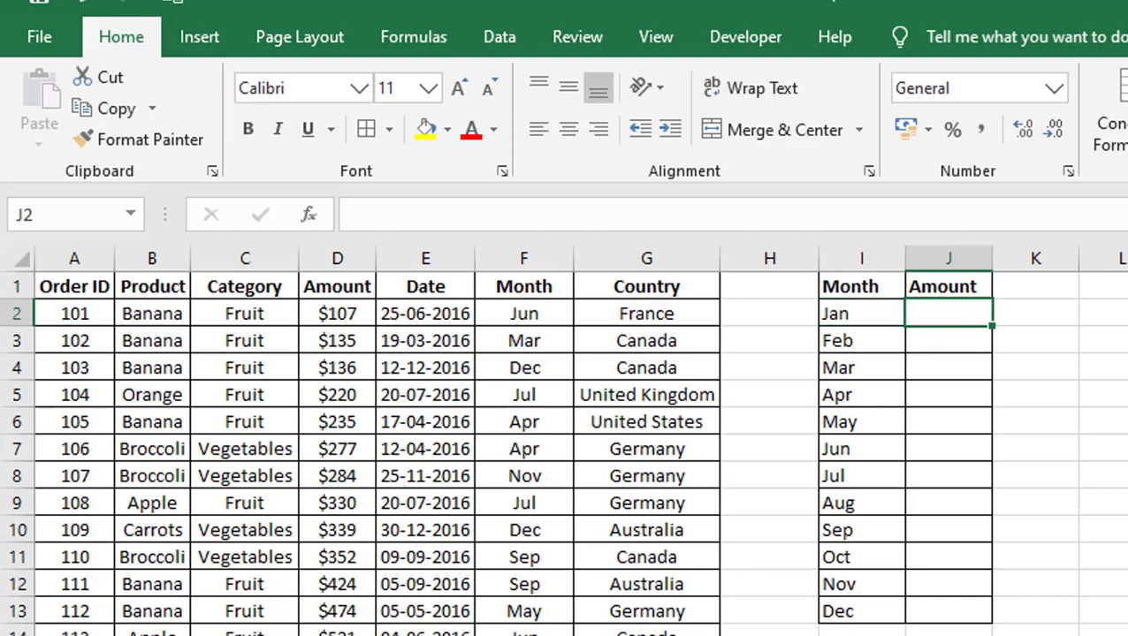
pyautogui.write('=sum')
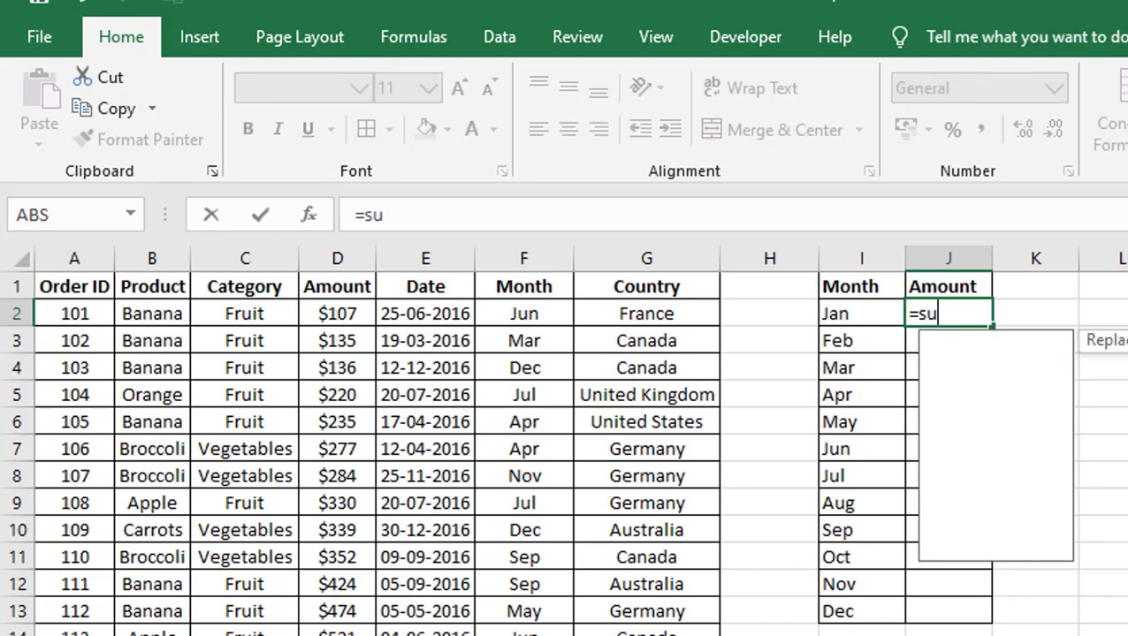
pyautogui.press('BackSpace')
pyautogui.press('BackSpace')
pyautogui.press('BackSpace')
pyautogui.write('SUM')
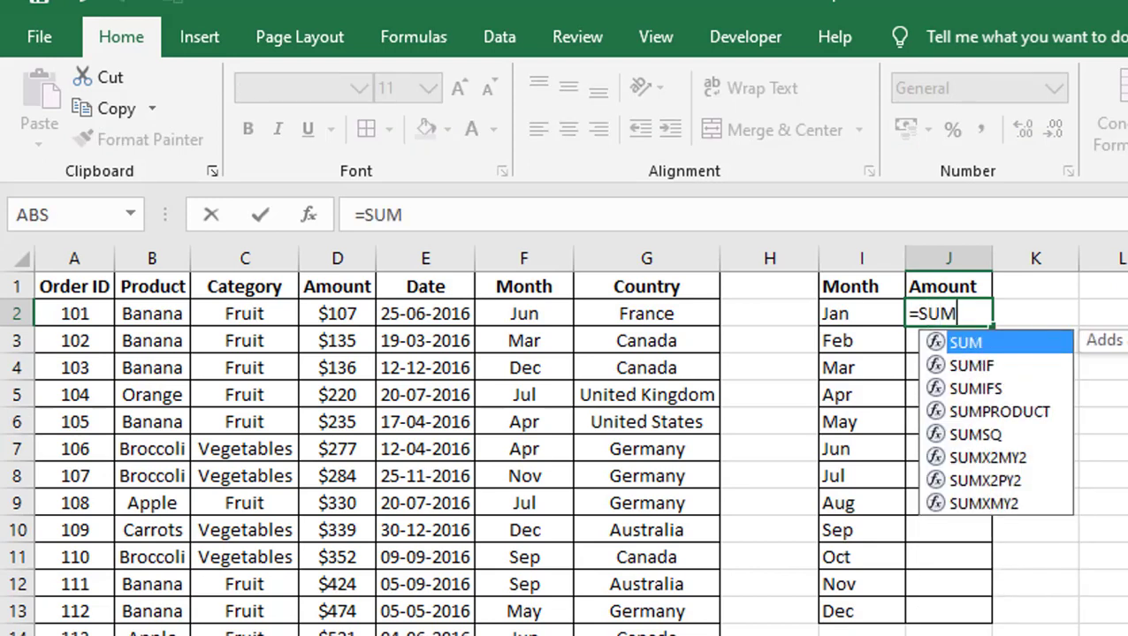
pyautogui.write('IF(')
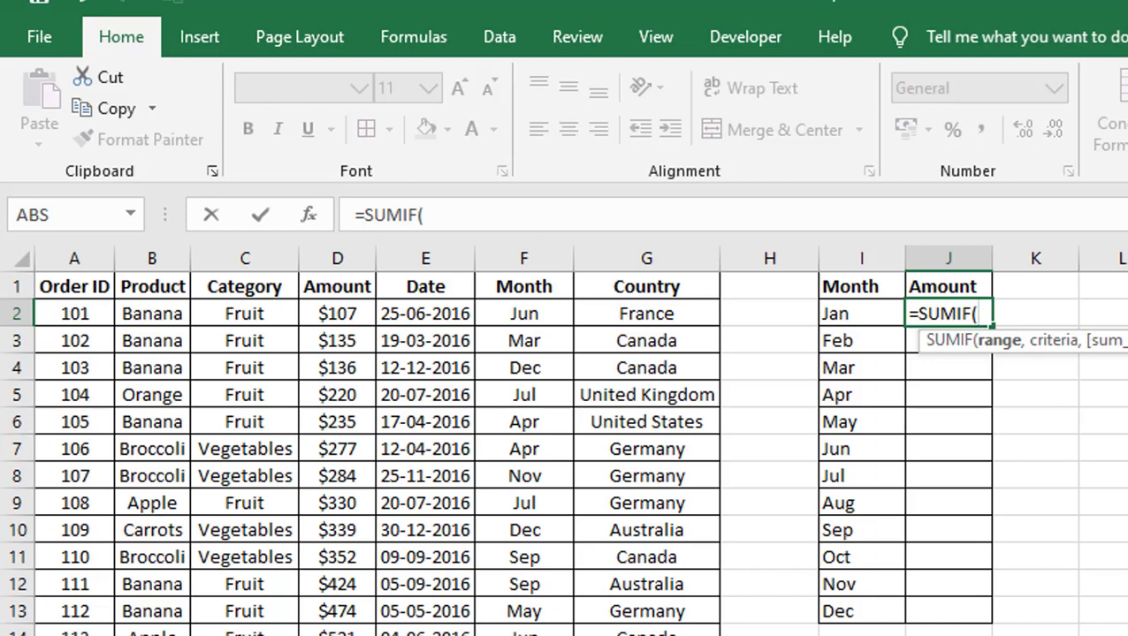
# Step: Insert the named range Month, not the MONTH function, as the SUMIF formula's range argument
pyautogui.write('MON')
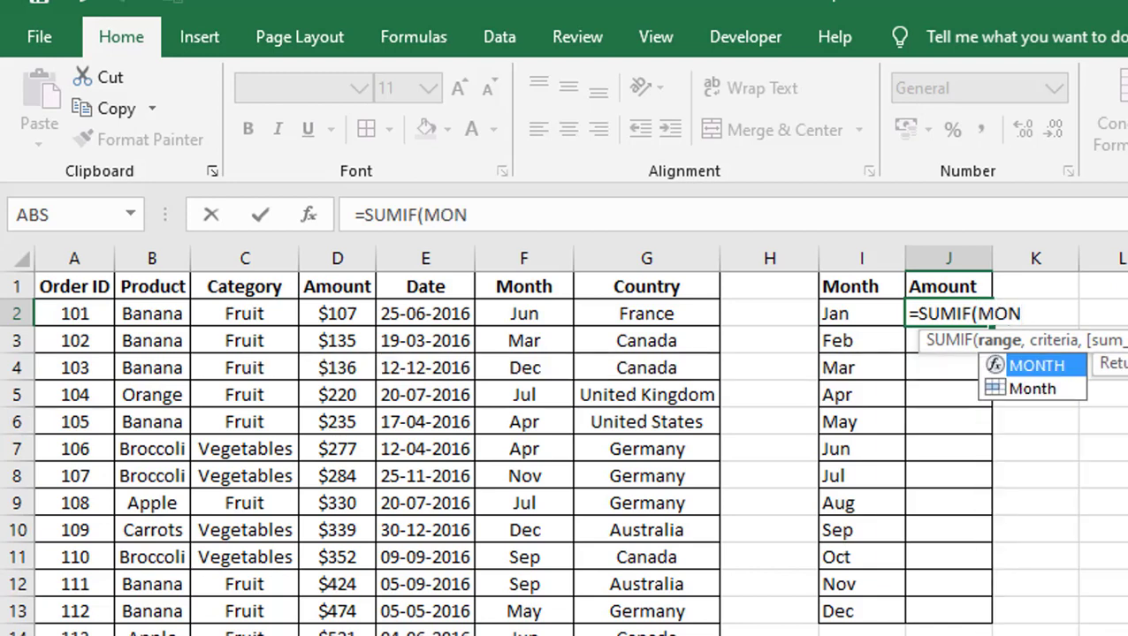
pyautogui.press('Down')
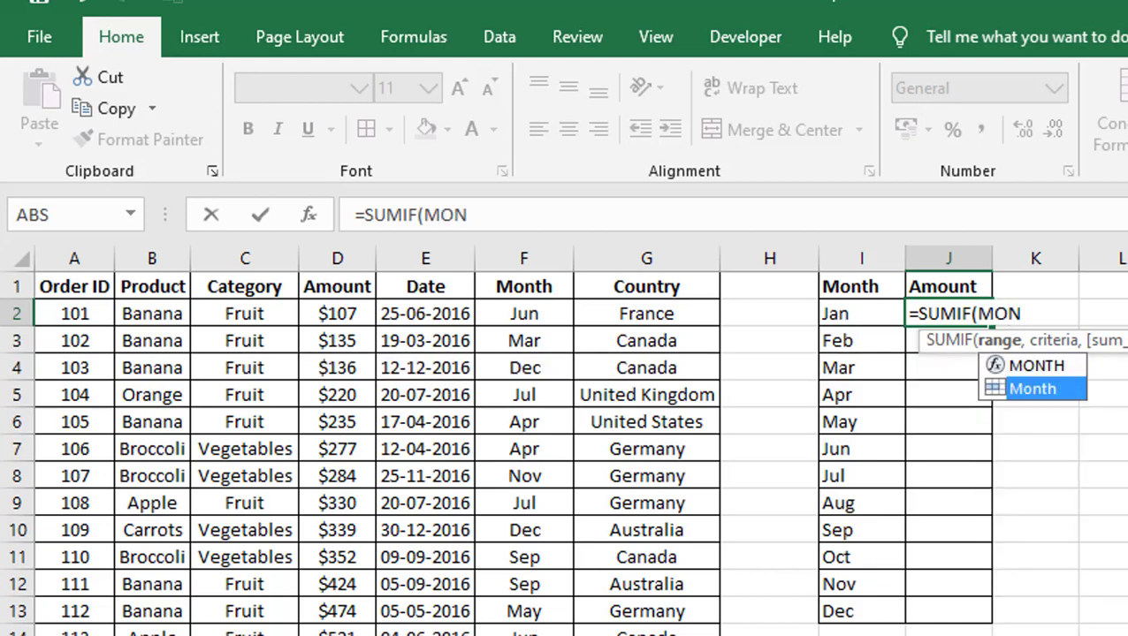
pyautogui.press('Up')
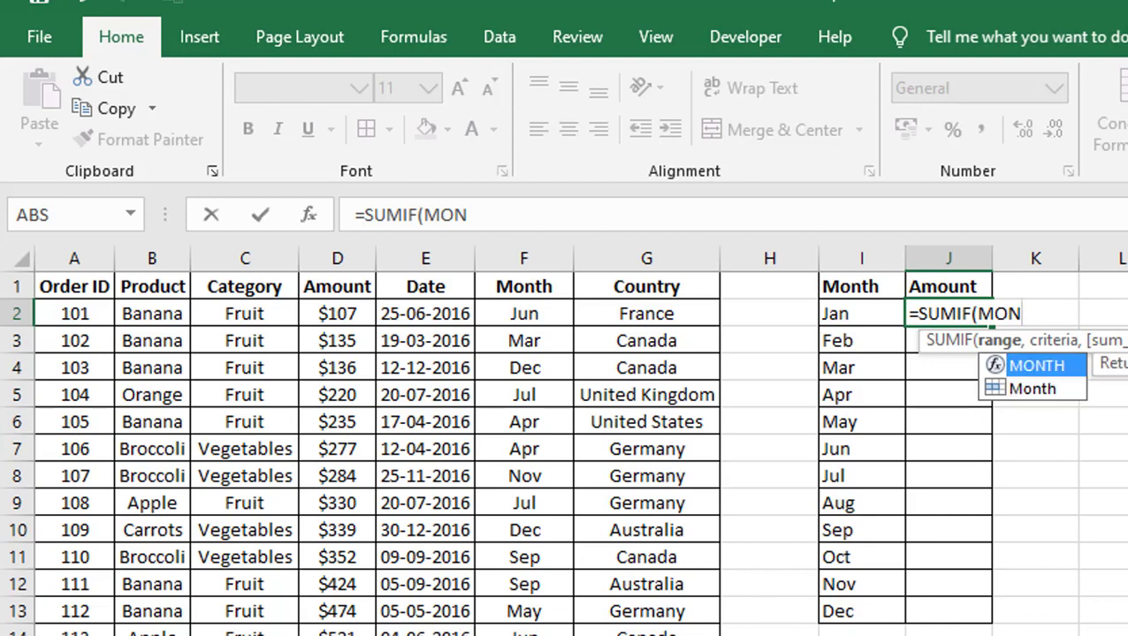
pyautogui.press('Down')
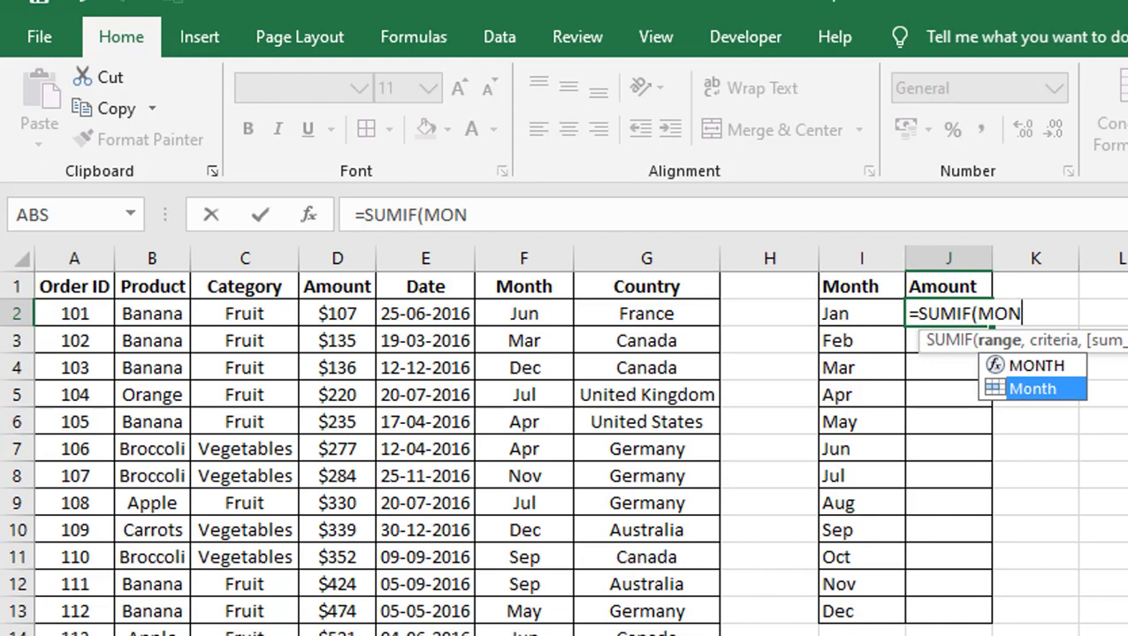
pyautogui.press('Up')
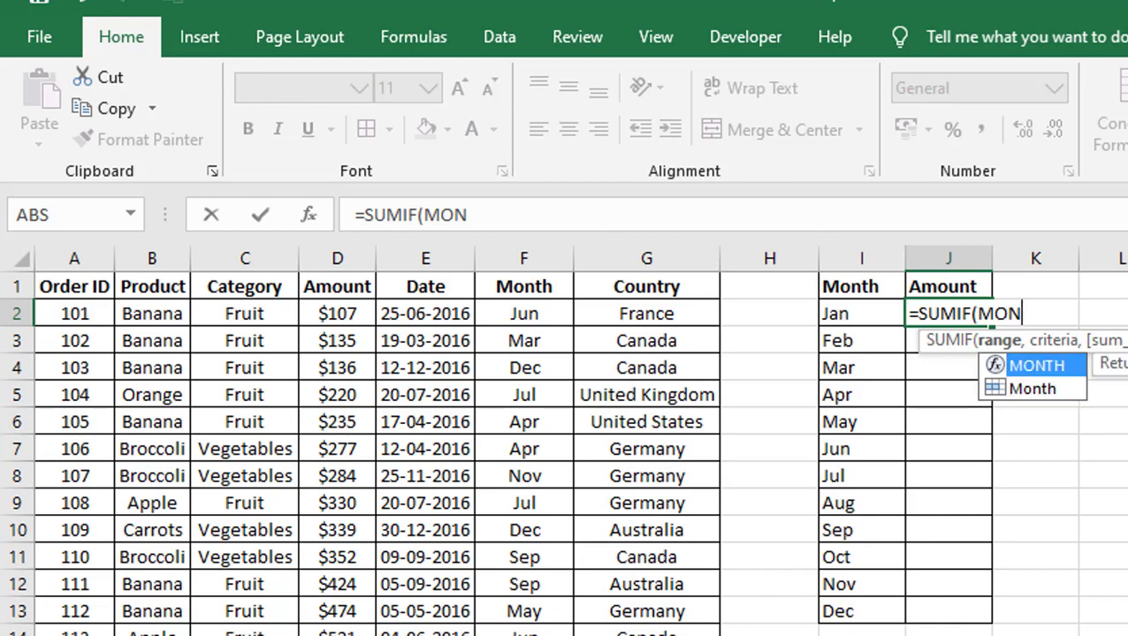
pyautogui.press('Down')
pyautogui.press('Up')
pyautogui.press('Down')
pyautogui.press('Tab')
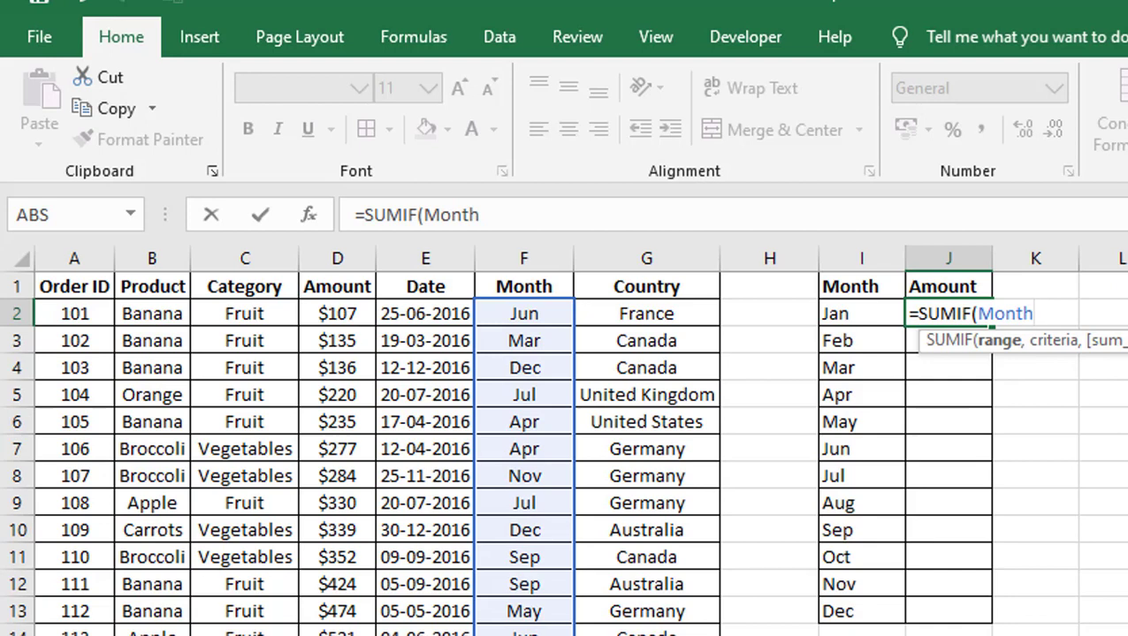
# Step: Complete the formula in J2 as =SUMIF(Month,I2,Amount), using cell I2 as criteria and the named range Amount as sum range
pyautogui.write(',')
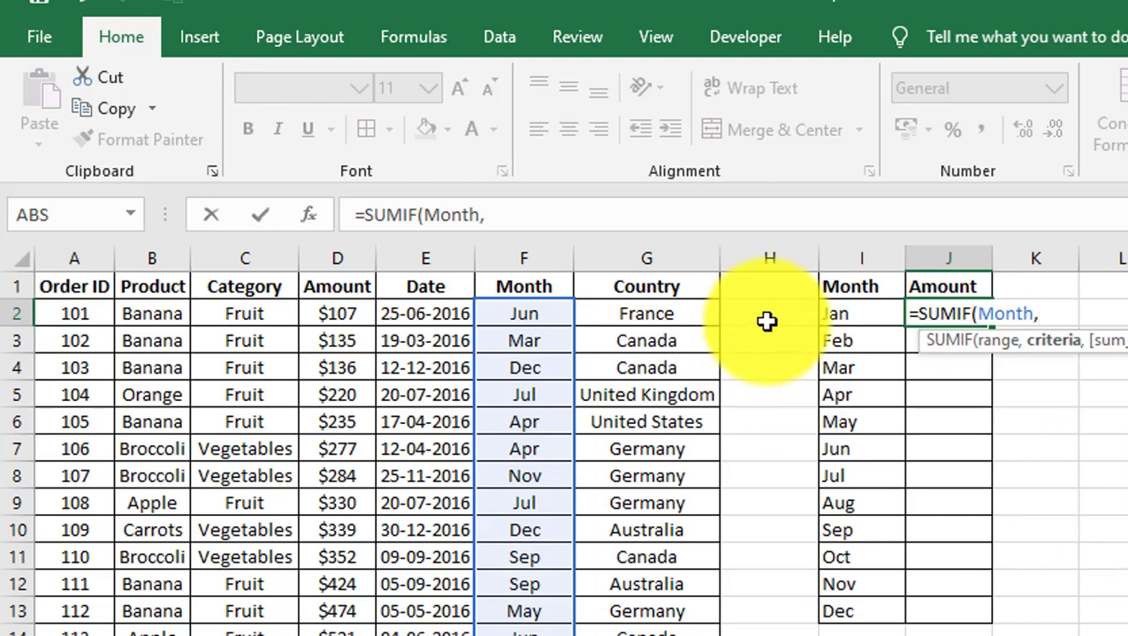
pyautogui.click(867, 314)
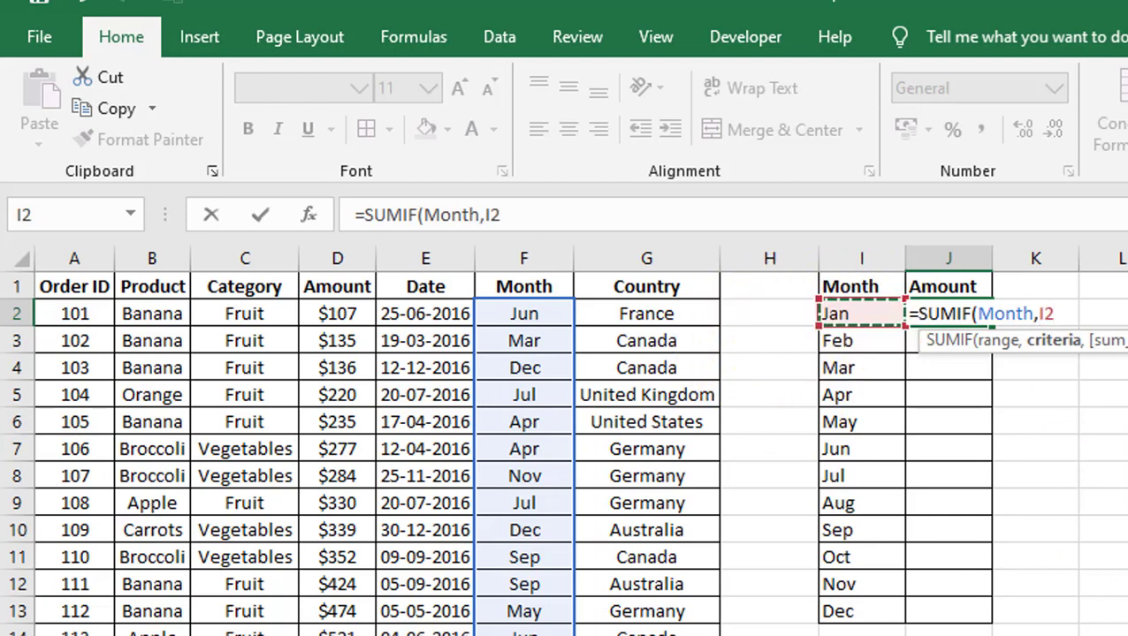
pyautogui.write(',')
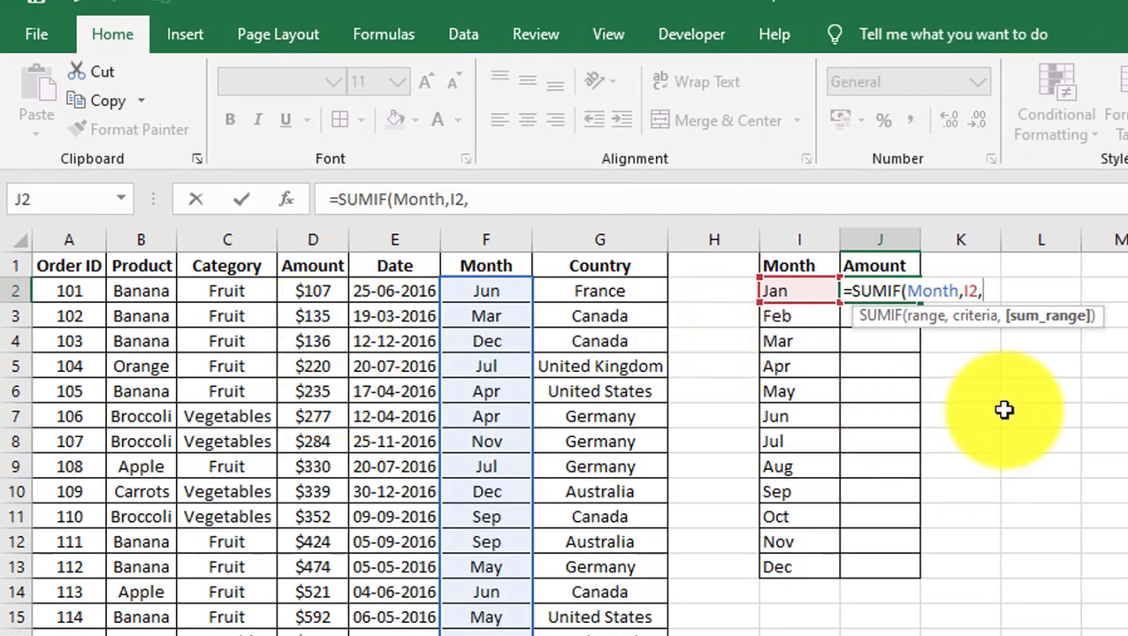
pyautogui.write('AMOUN')
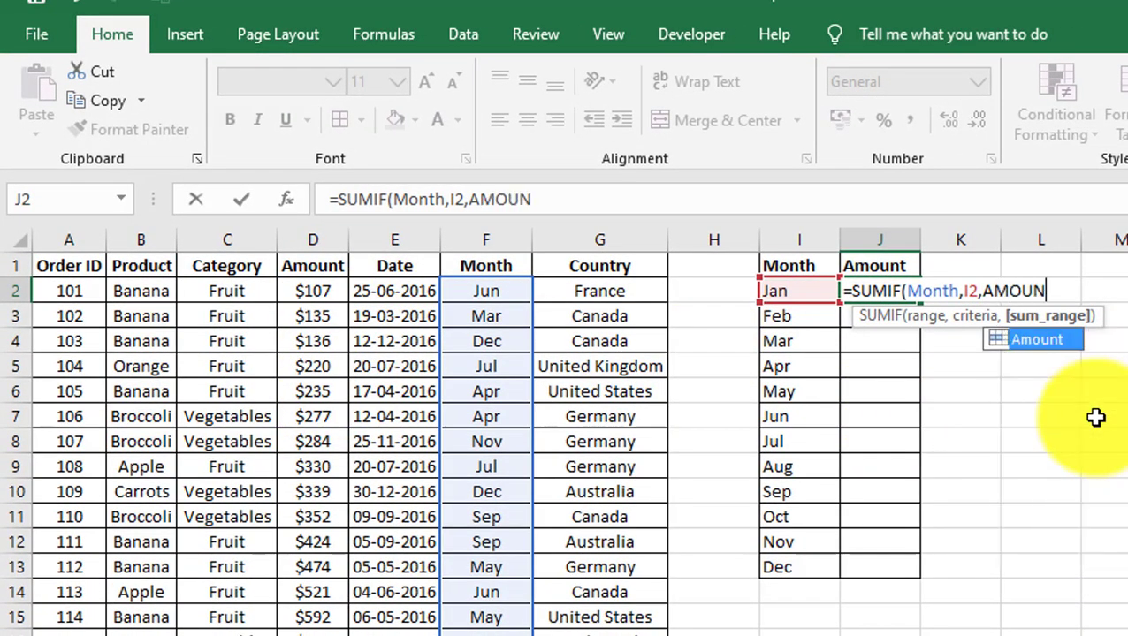
pyautogui.press('Tab')
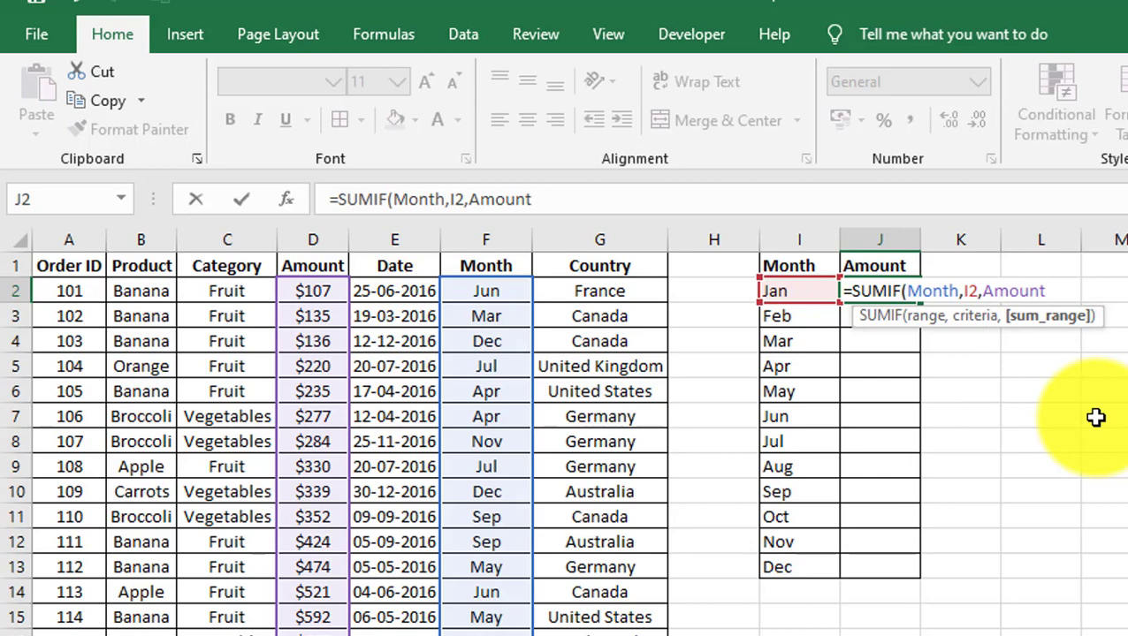
pyautogui.write(')')
pyautogui.press('Return')
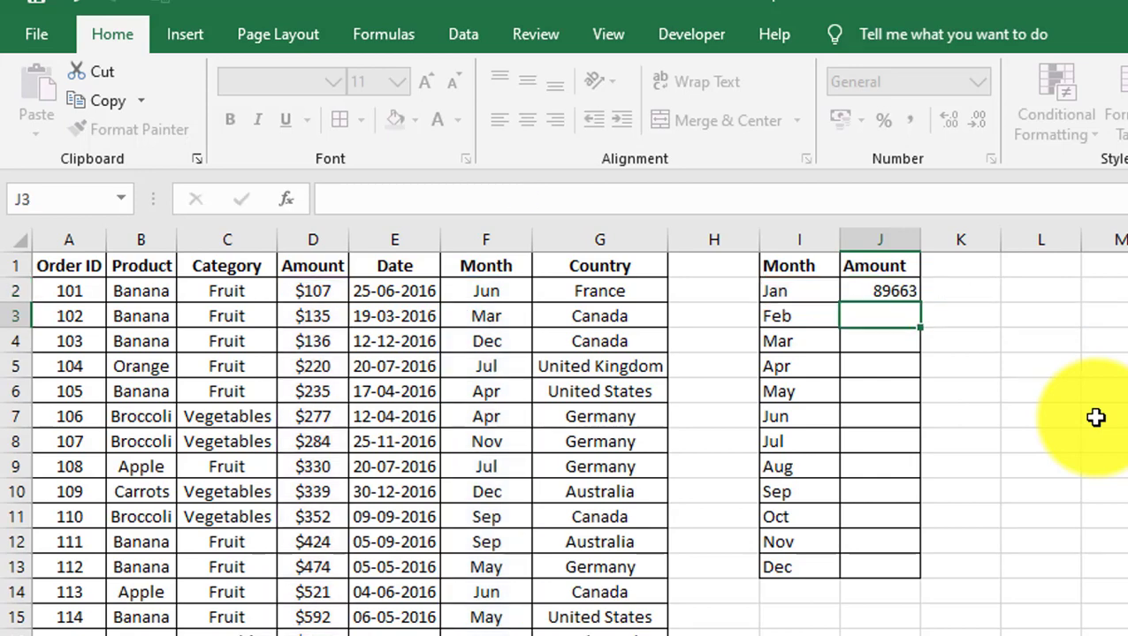
# Step: Fill the SUMIF formula from J2 down to J13 and check the resulting formulas in J2 and J4
pyautogui.click(911, 295)
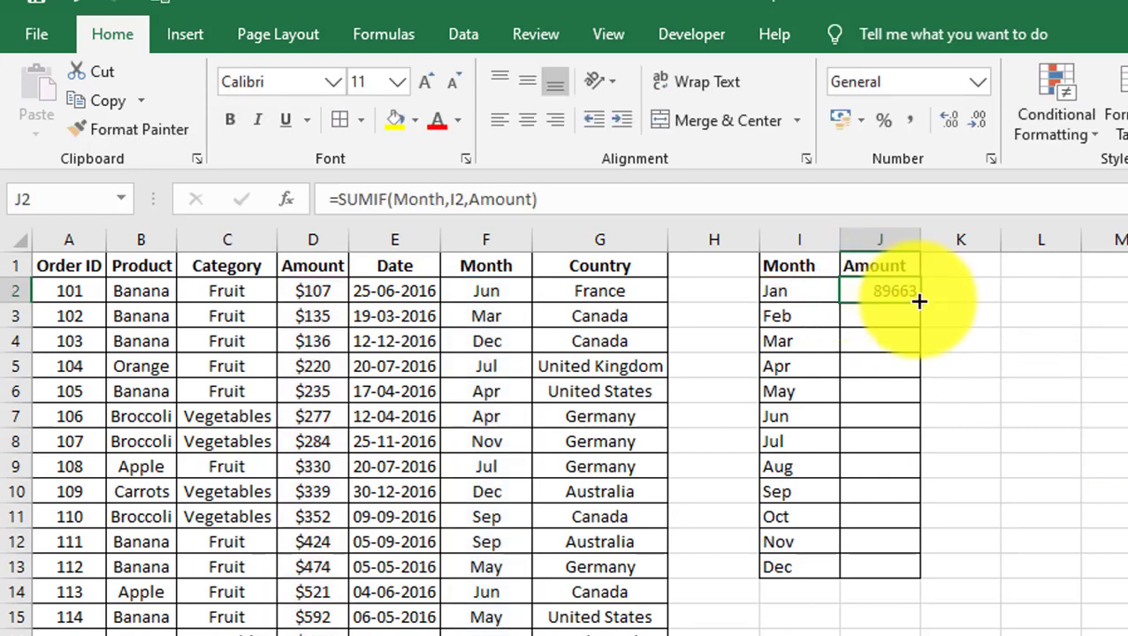
pyautogui.moveTo(919, 302); pyautogui.dragTo(891, 576)
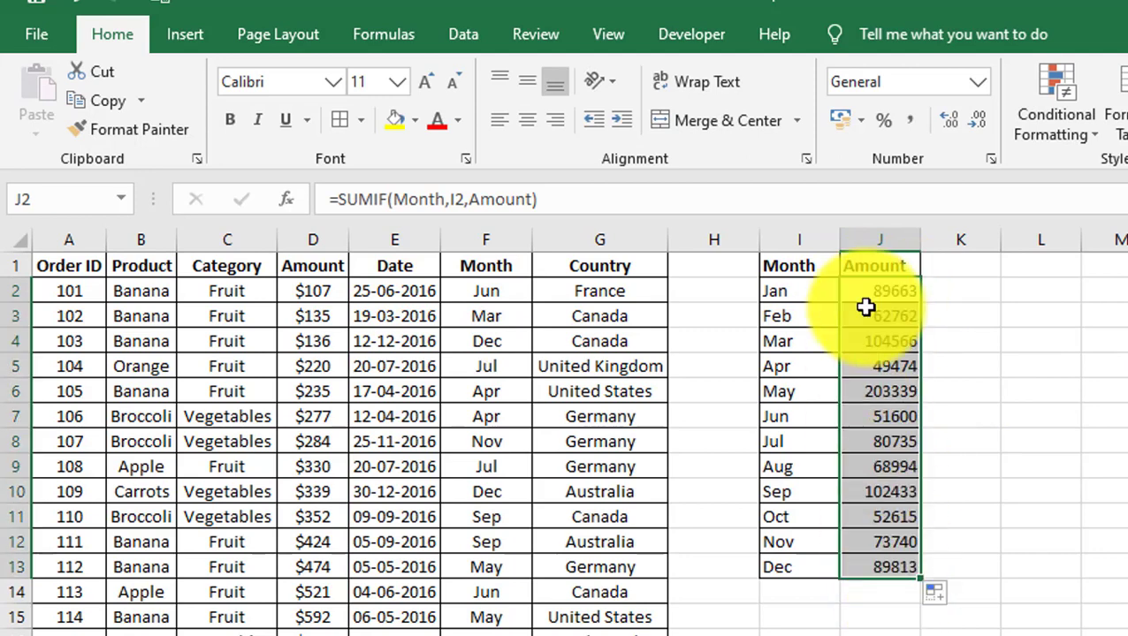
pyautogui.click(805, 285)
pyautogui.click(874, 288)
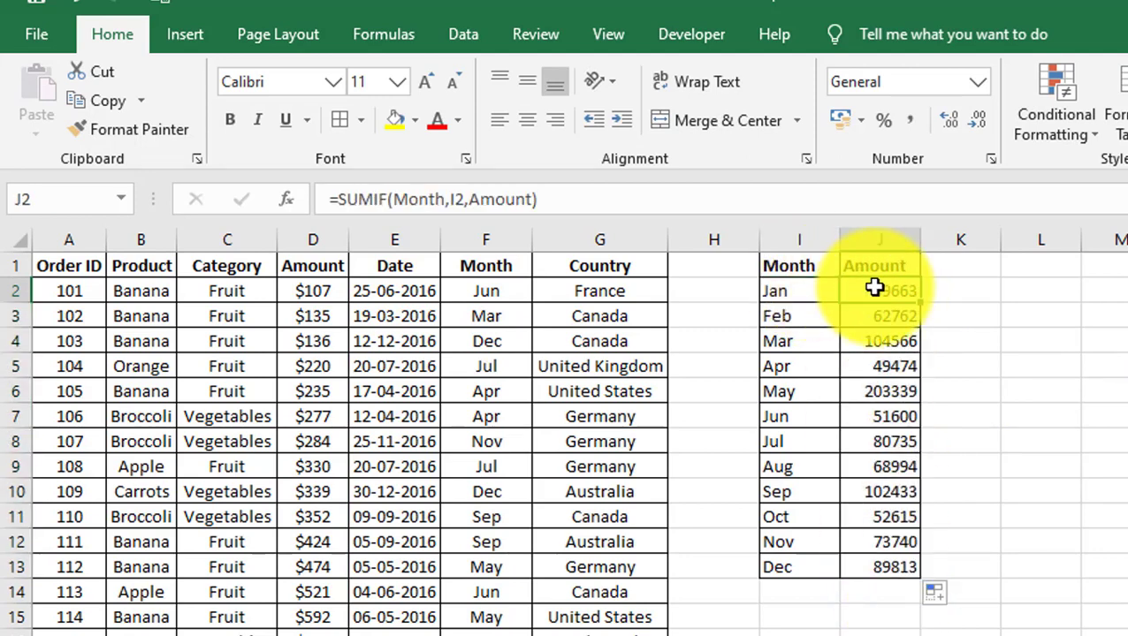
pyautogui.click(873, 333)
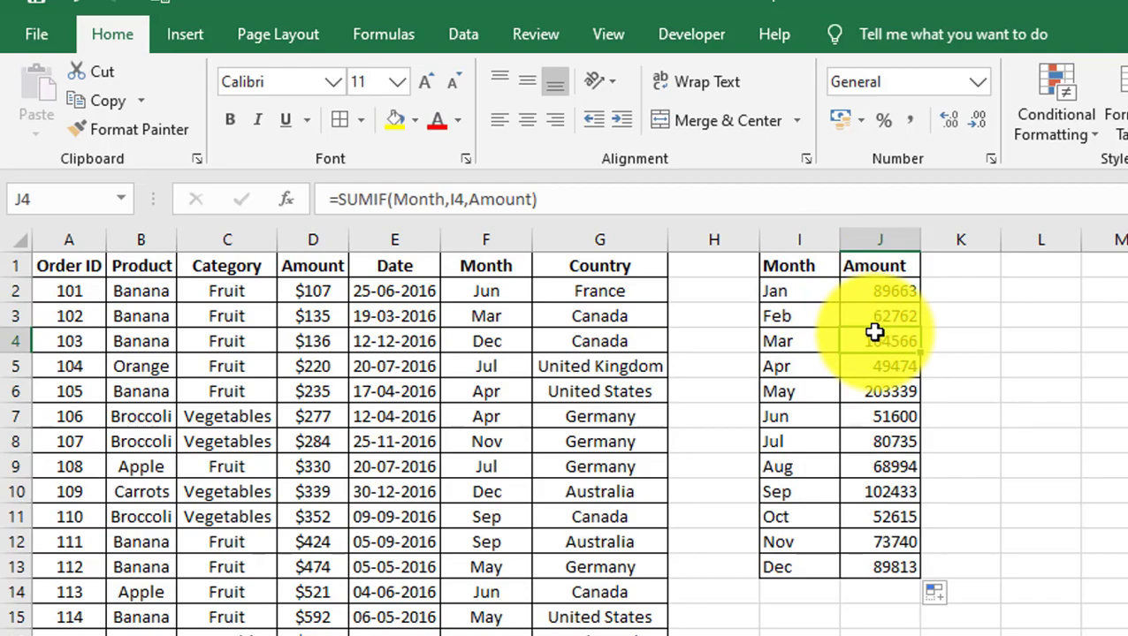
# Step: Create a PivotTable on a new worksheet from the whole order table, Sheet1 range A1:G214
pyautogui.hotkey('ctrl', 'Home')
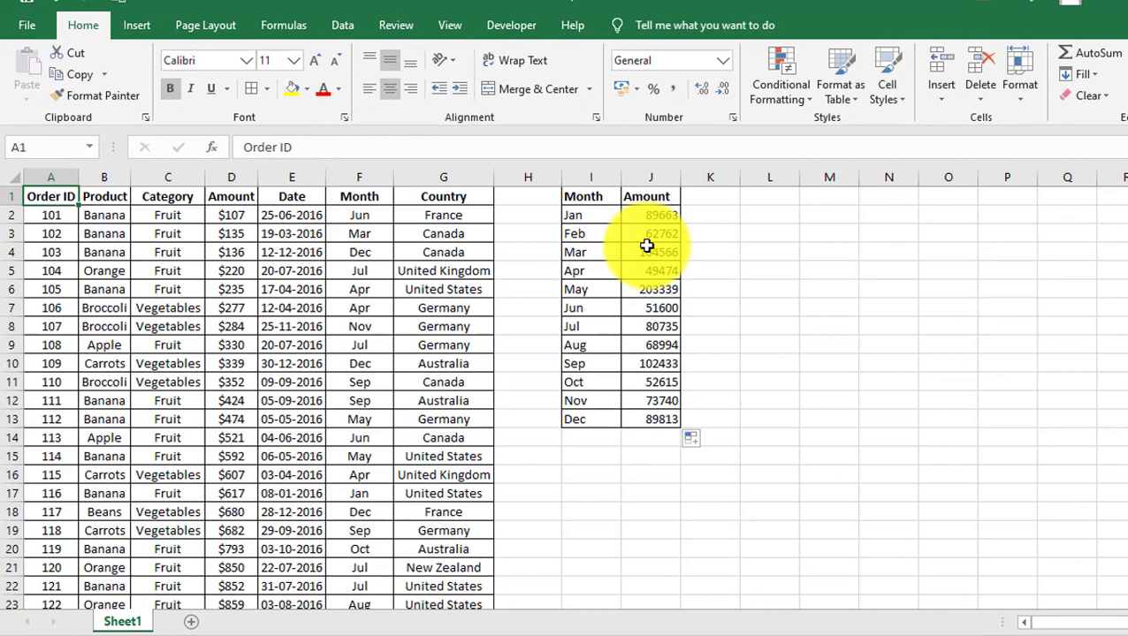
pyautogui.press('Right')
pyautogui.press('Left')
pyautogui.hotkey('ctrl', 'shift', 'Right')
pyautogui.hotkey('ctrl', 'shift', 'Down')
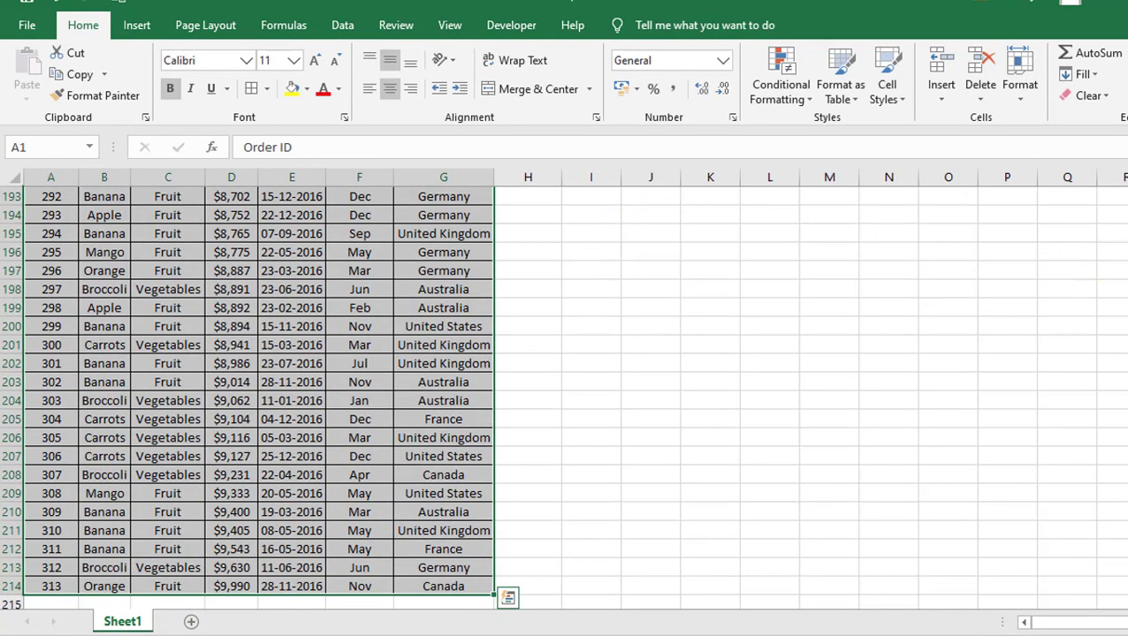
pyautogui.hotkey('ctrl', 'BackSpace')
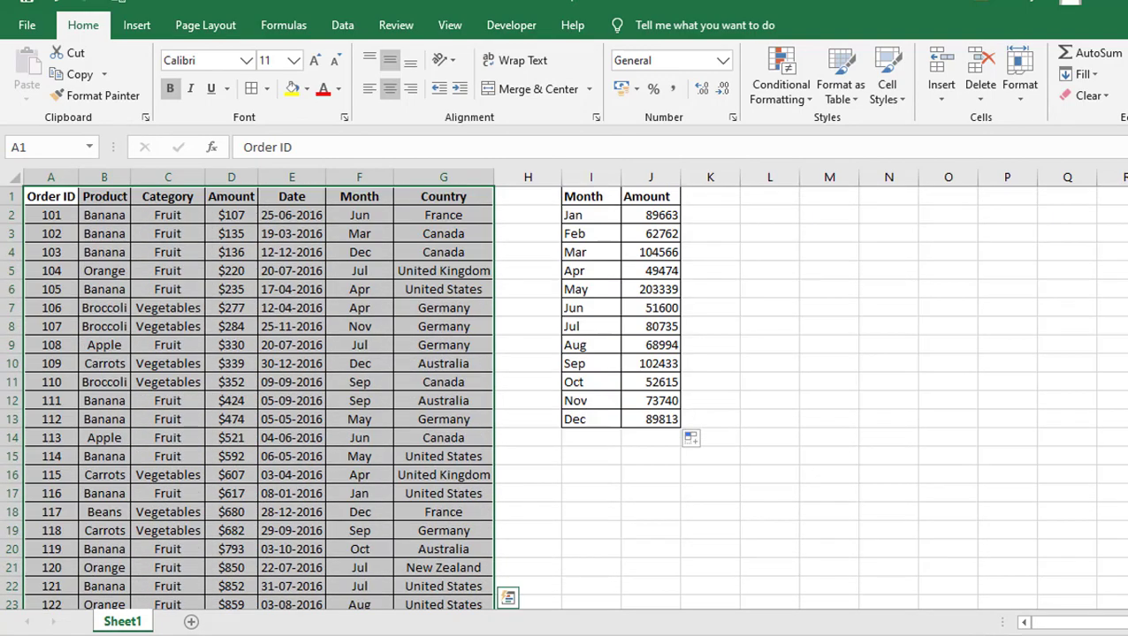
pyautogui.click(143, 28)
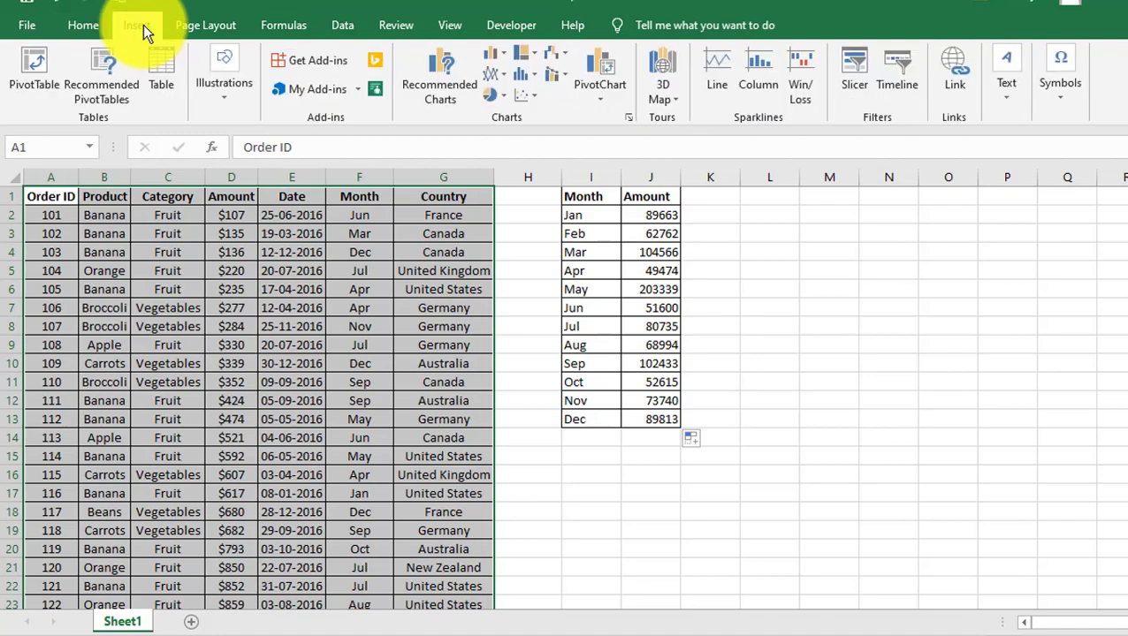
pyautogui.click(40, 66)
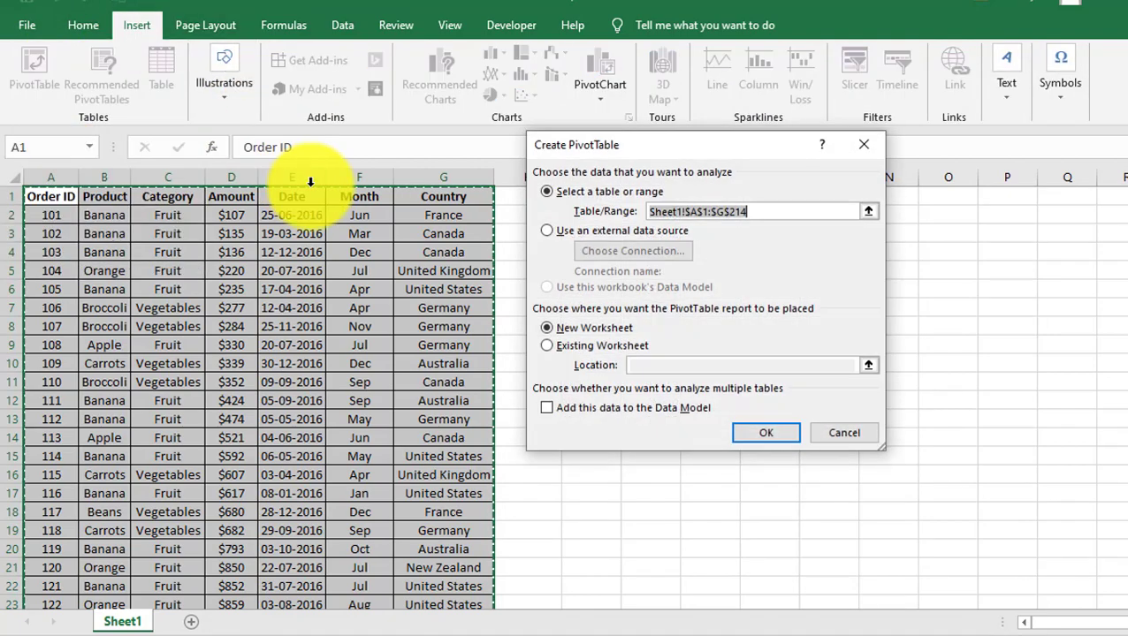
pyautogui.moveTo(565, 146); pyautogui.dragTo(563, 187)
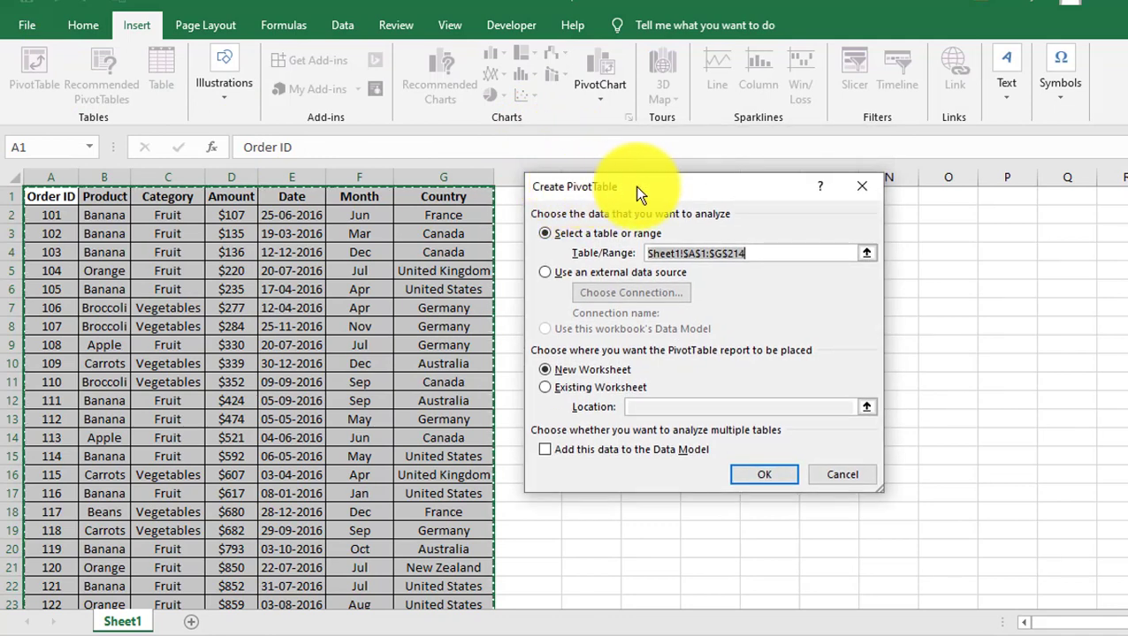
pyautogui.moveTo(644, 194); pyautogui.dragTo(648, 184)
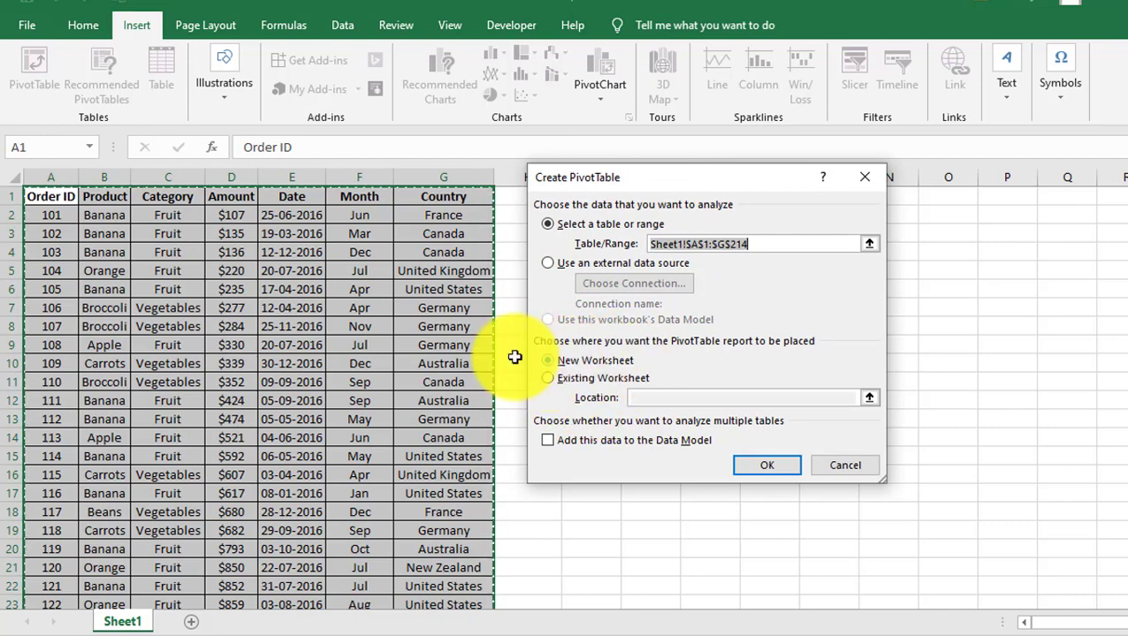
pyautogui.click(771, 474)
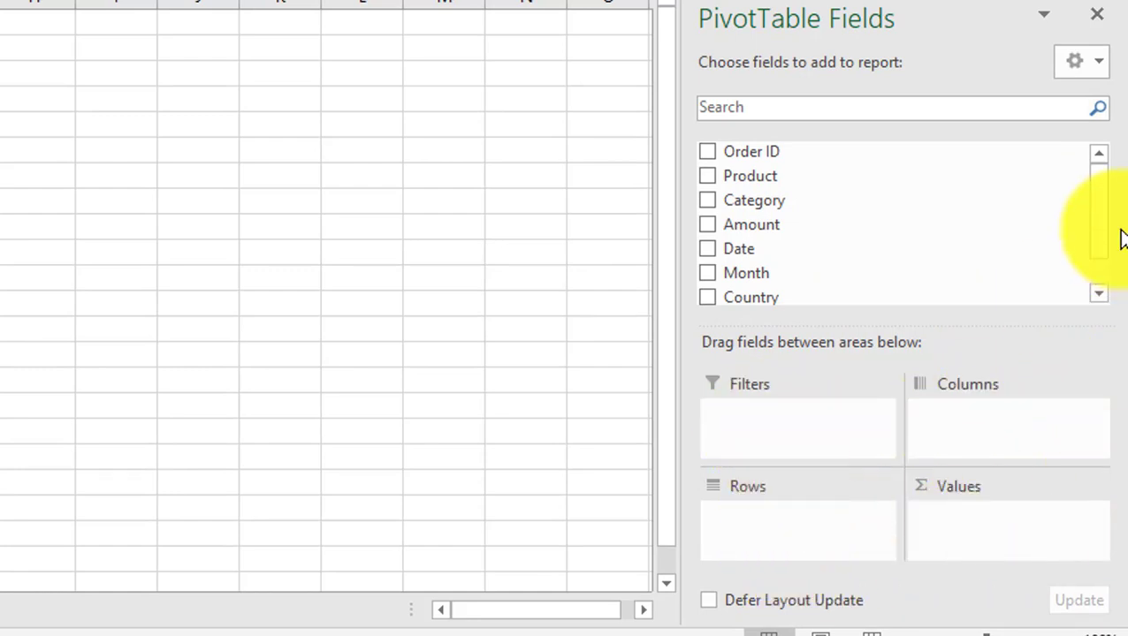
# Step: Add the Date field to the Rows area of the PivotTable
pyautogui.scroll(-1, 1102, 208)
pyautogui.moveTo(1101, 212); pyautogui.dragTo(1102, 190)
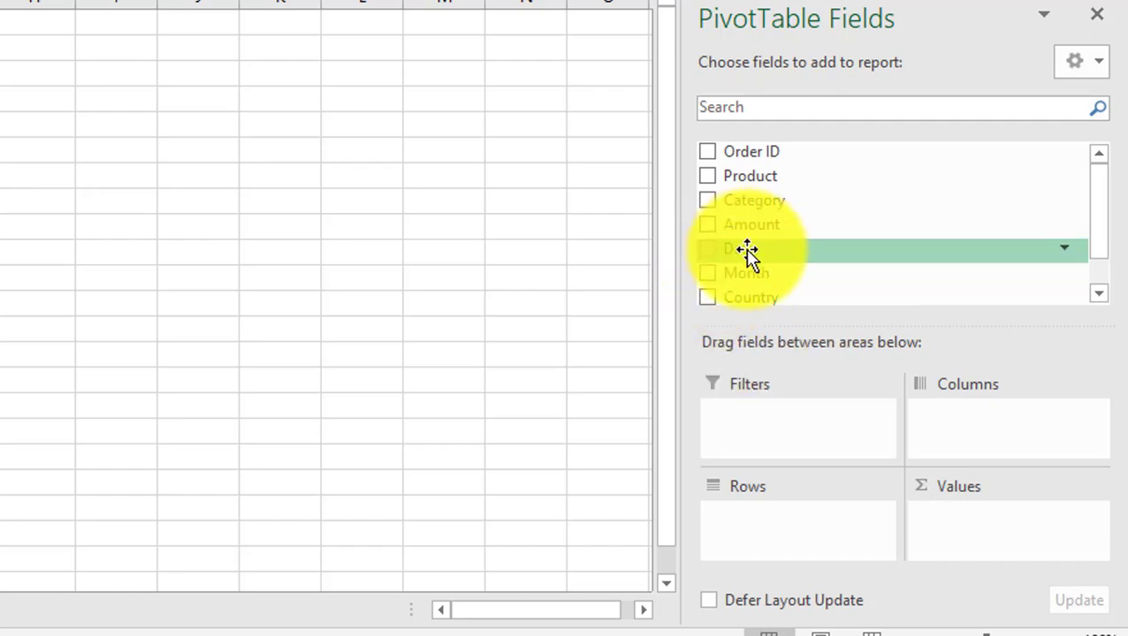
pyautogui.moveTo(747, 251); pyautogui.dragTo(717, 531)
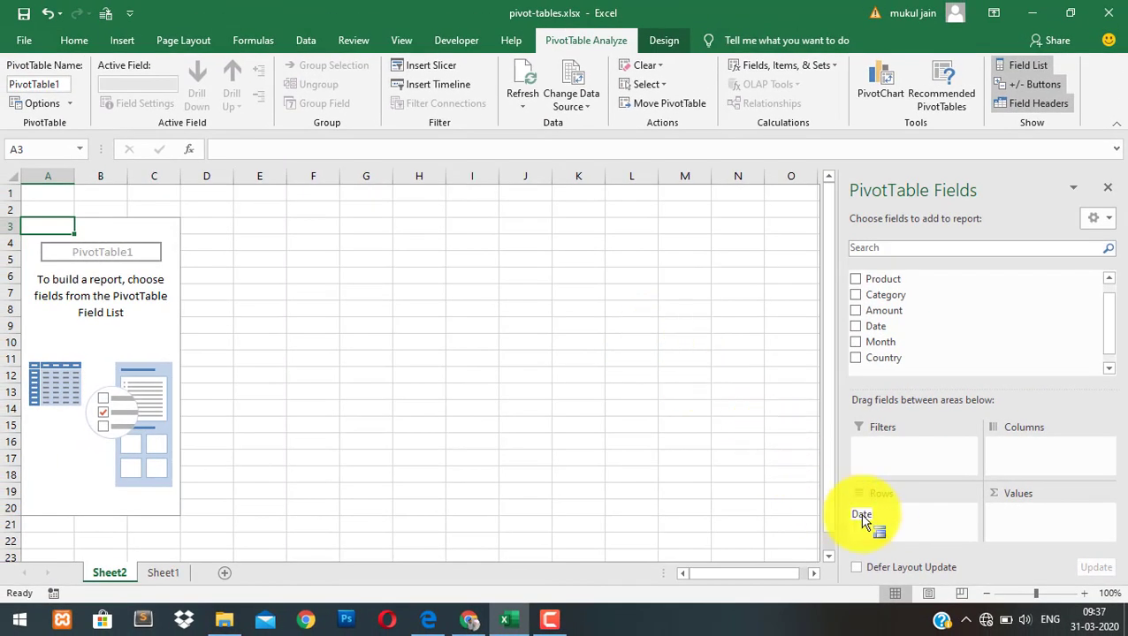
pyautogui.moveTo(864, 521); pyautogui.dragTo(881, 528)
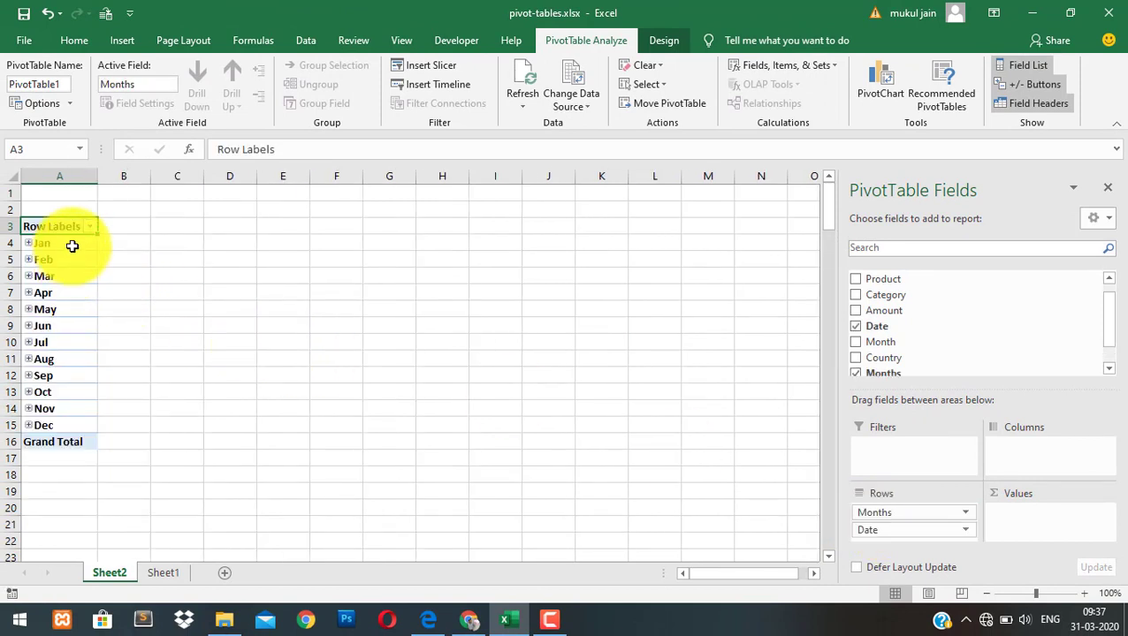
# Step: Compare the PivotTable's month row labels with the individual dates in Sheet1's Date column, and return to Sheet2
pyautogui.moveTo(74, 242); pyautogui.dragTo(64, 426)
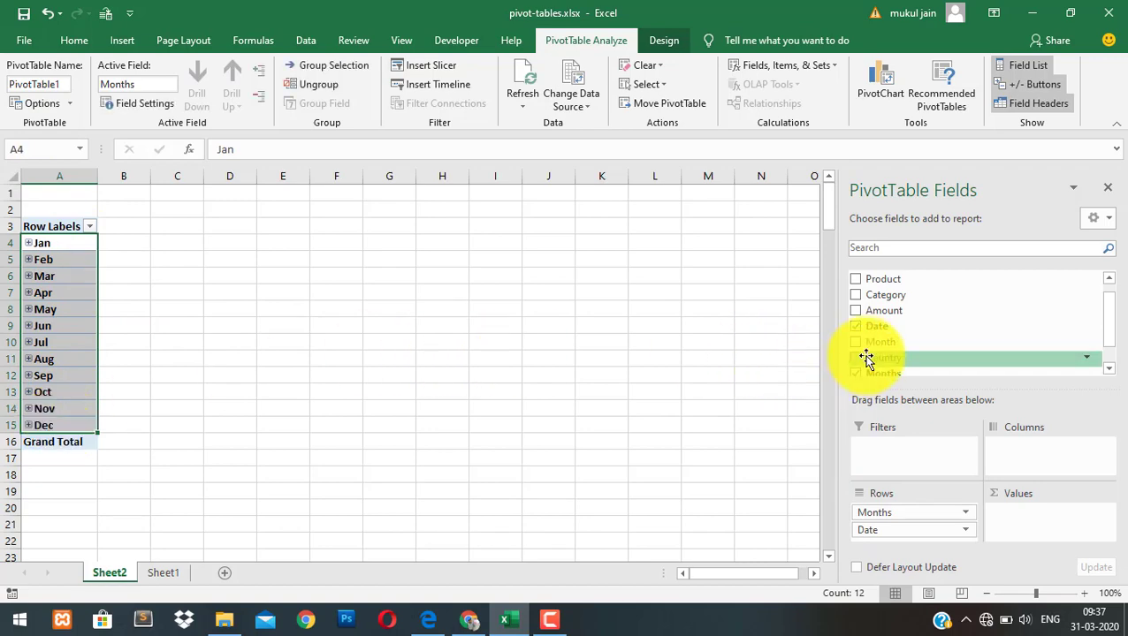
pyautogui.click(162, 573)
pyautogui.click(245, 209)
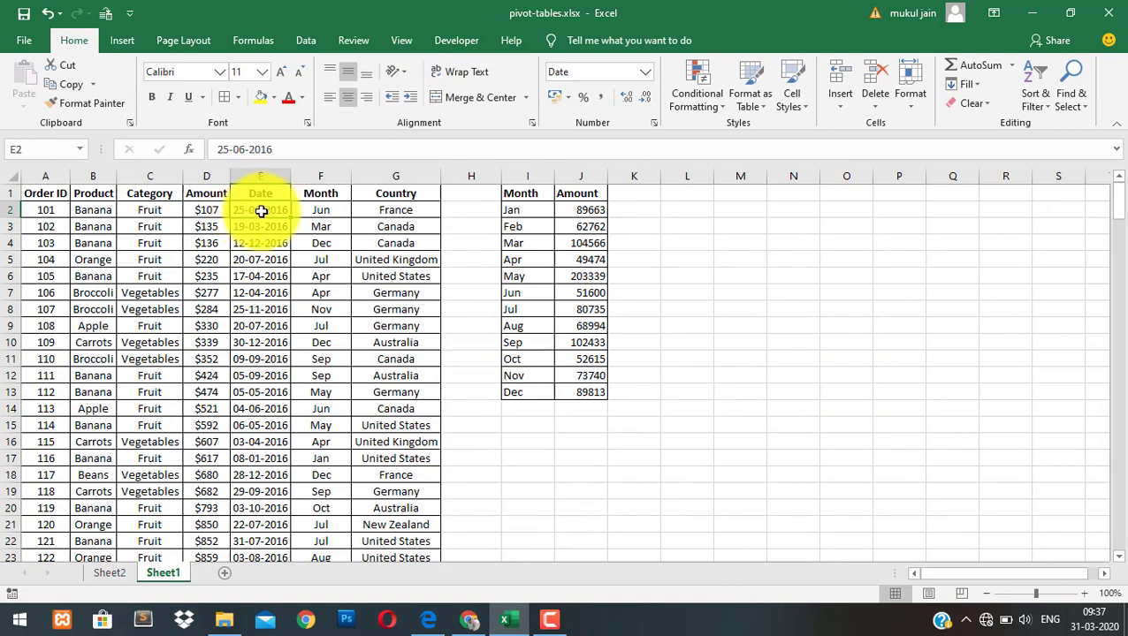
pyautogui.moveTo(259, 211); pyautogui.dragTo(253, 378)
pyautogui.click(123, 574)
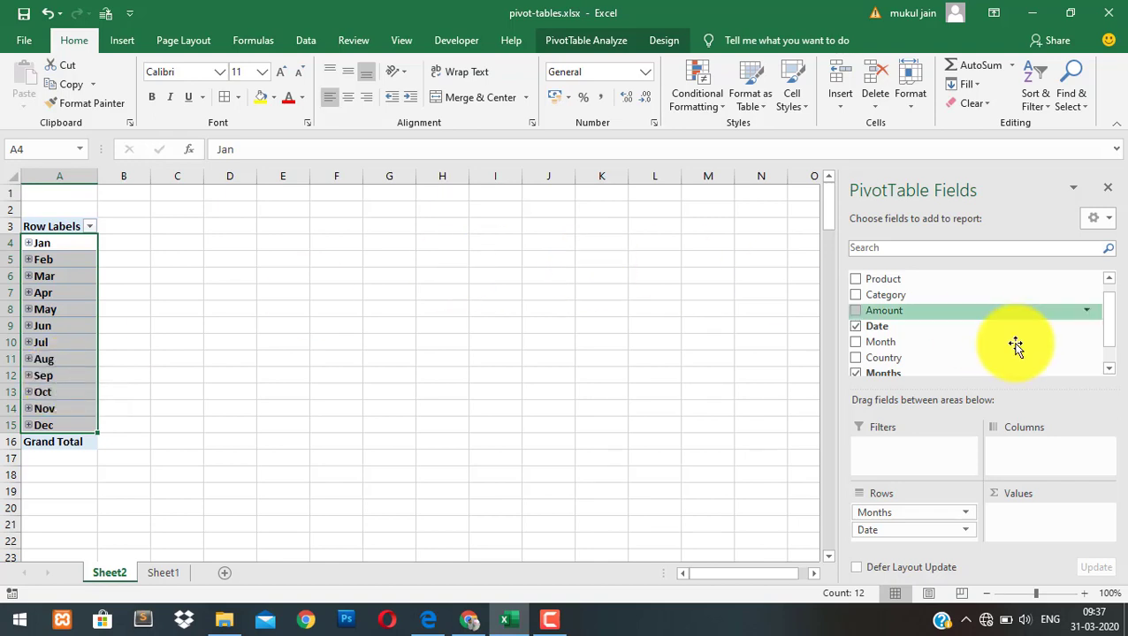
# Step: Add the Amount field to the Values area of the PivotTable to sum the order amounts
pyautogui.moveTo(1113, 318)
pyautogui.mouseDown()
pyautogui.moveTo(1111, 339)
pyautogui.moveTo(1110, 307)
pyautogui.mouseUp()
pyautogui.moveTo(879, 308); pyautogui.dragTo(876, 322)
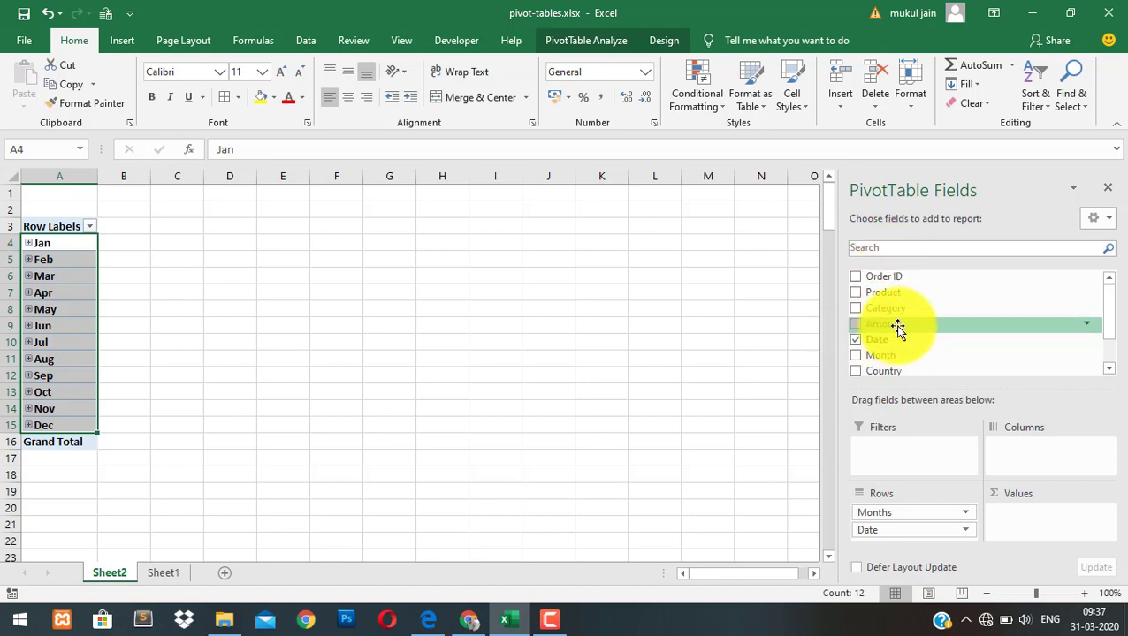
pyautogui.moveTo(873, 328); pyautogui.dragTo(1032, 527)
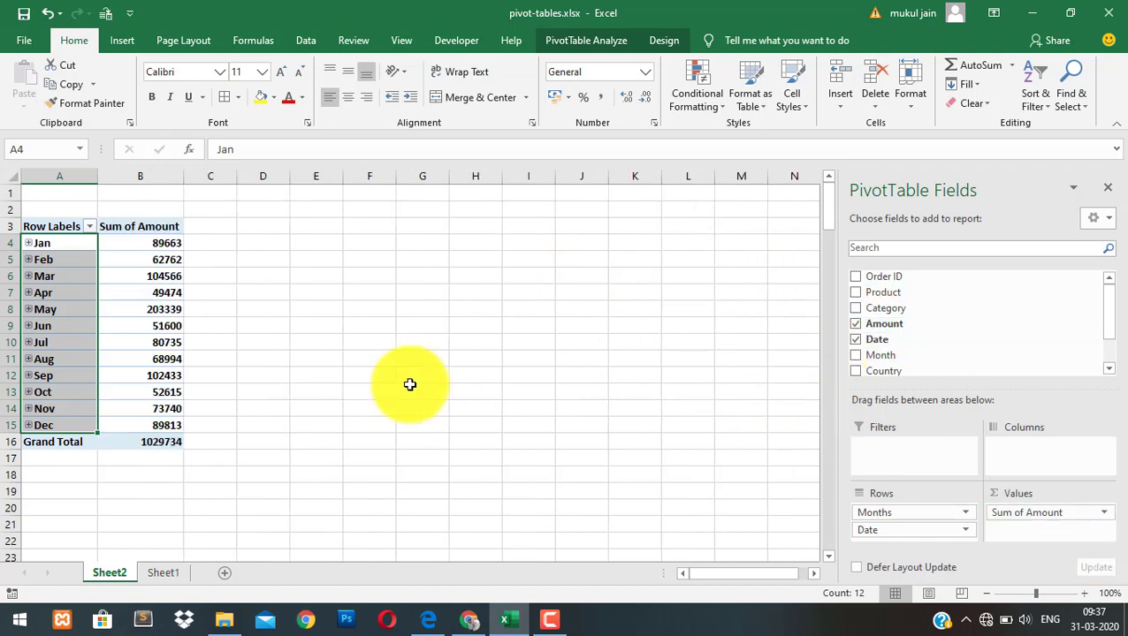
# Step: Compare the PivotTable's monthly sums on Sheet2 with the SUMIF totals in the Month and Amount table on Sheet1
pyautogui.moveTo(158, 244); pyautogui.dragTo(145, 431)
pyautogui.click(158, 572)
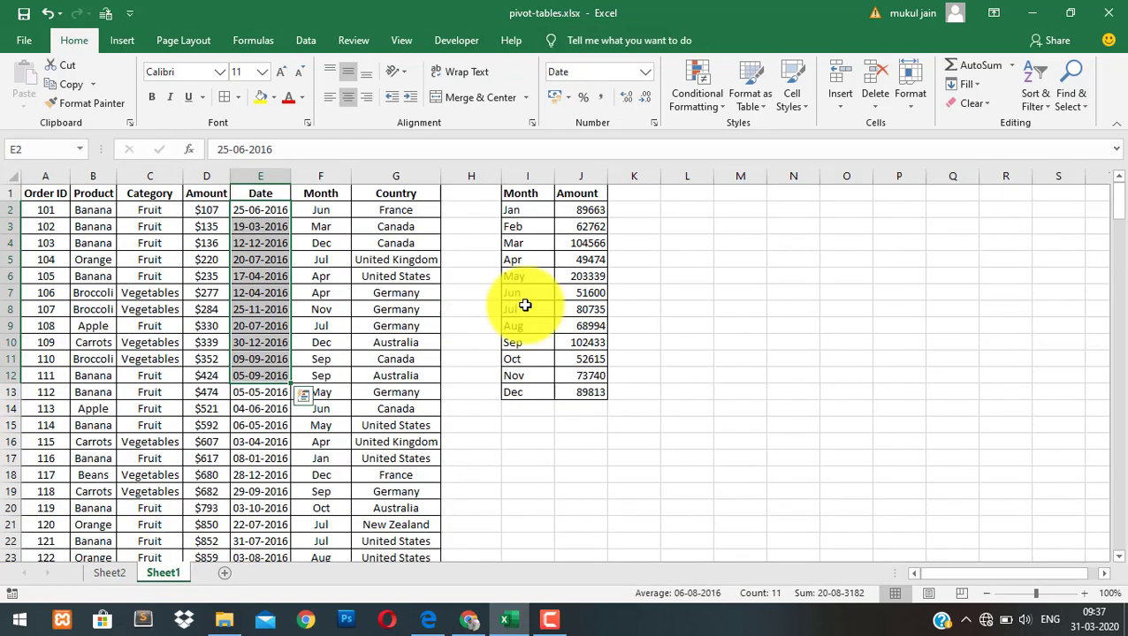
pyautogui.moveTo(541, 187); pyautogui.dragTo(583, 394)
pyautogui.click(120, 571)
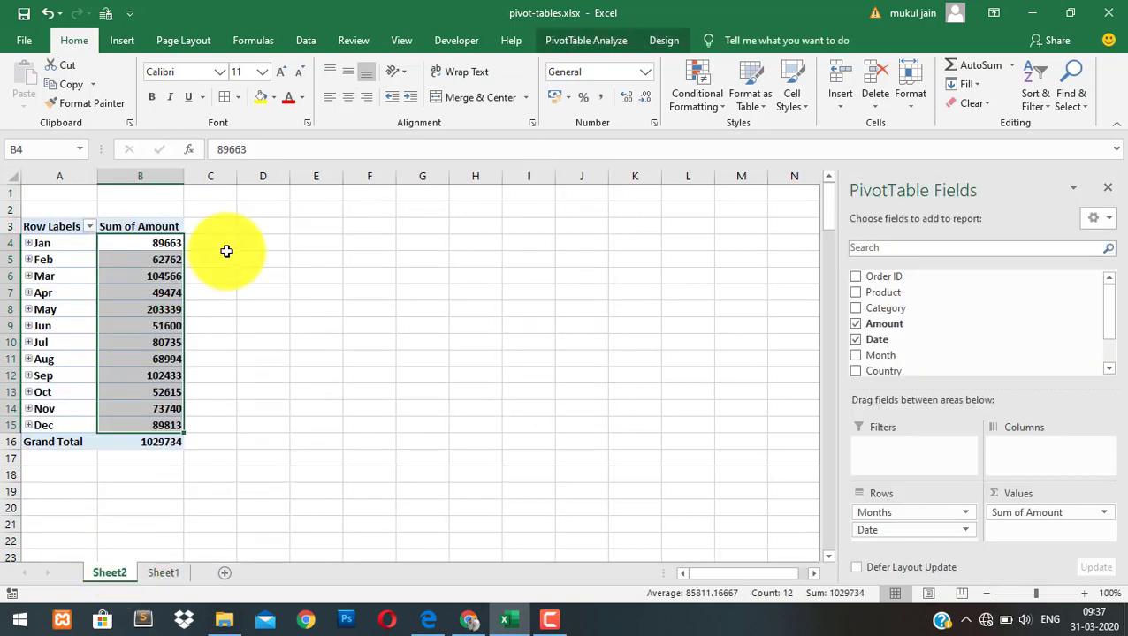
pyautogui.click(134, 284)
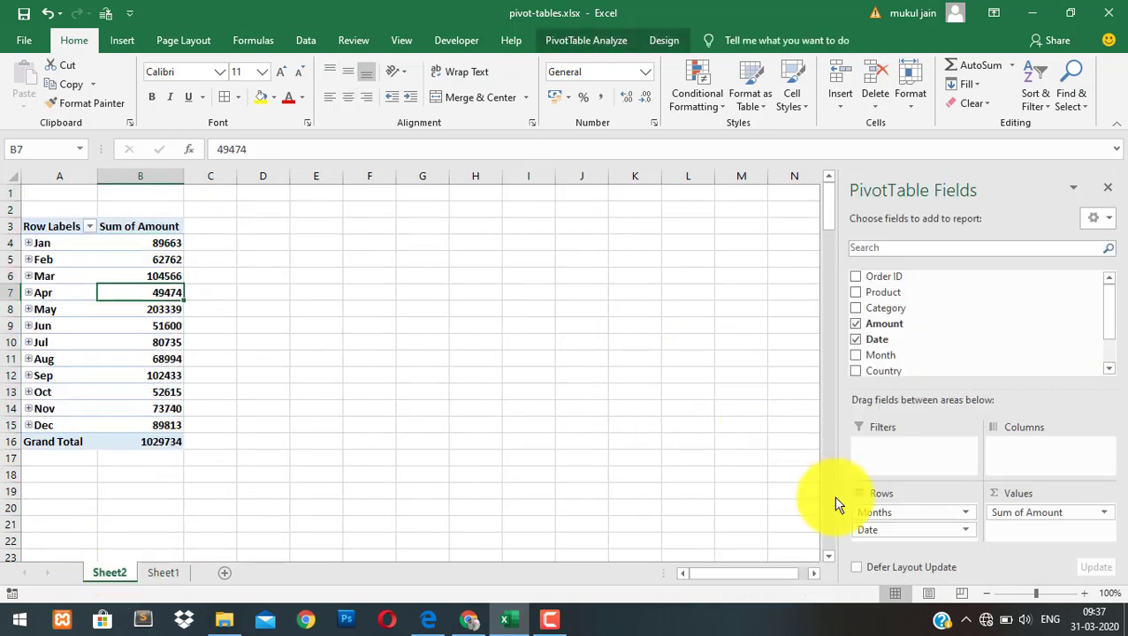
# Step: Replace the Months and Date fields in the PivotTable's Rows area with the Month field
pyautogui.moveTo(893, 522); pyautogui.dragTo(643, 468)
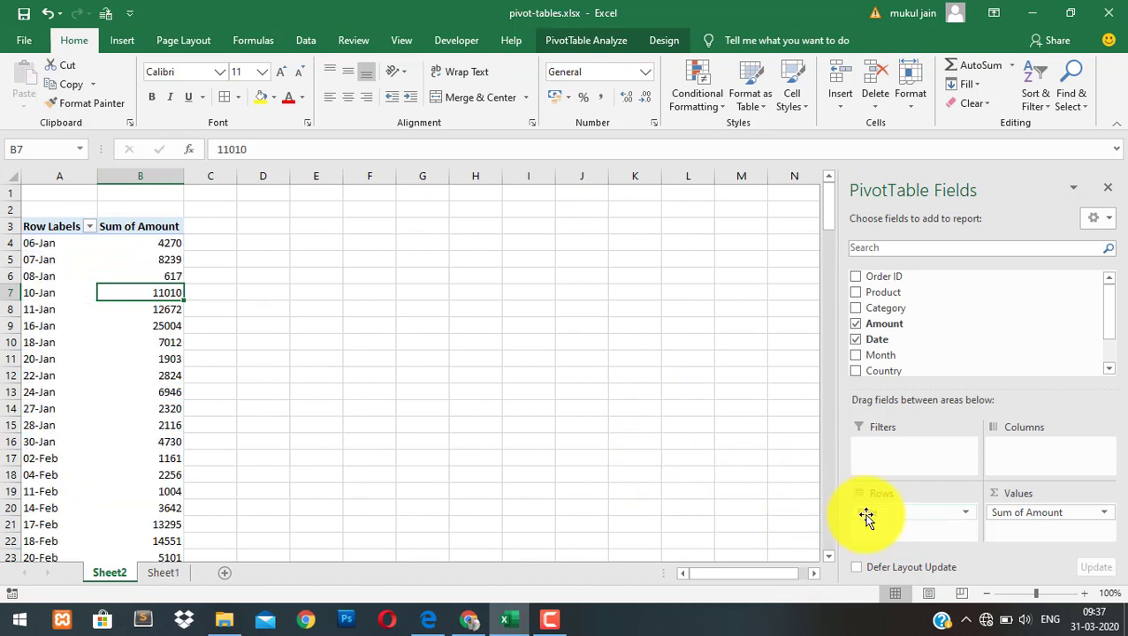
pyautogui.moveTo(866, 514); pyautogui.dragTo(657, 475)
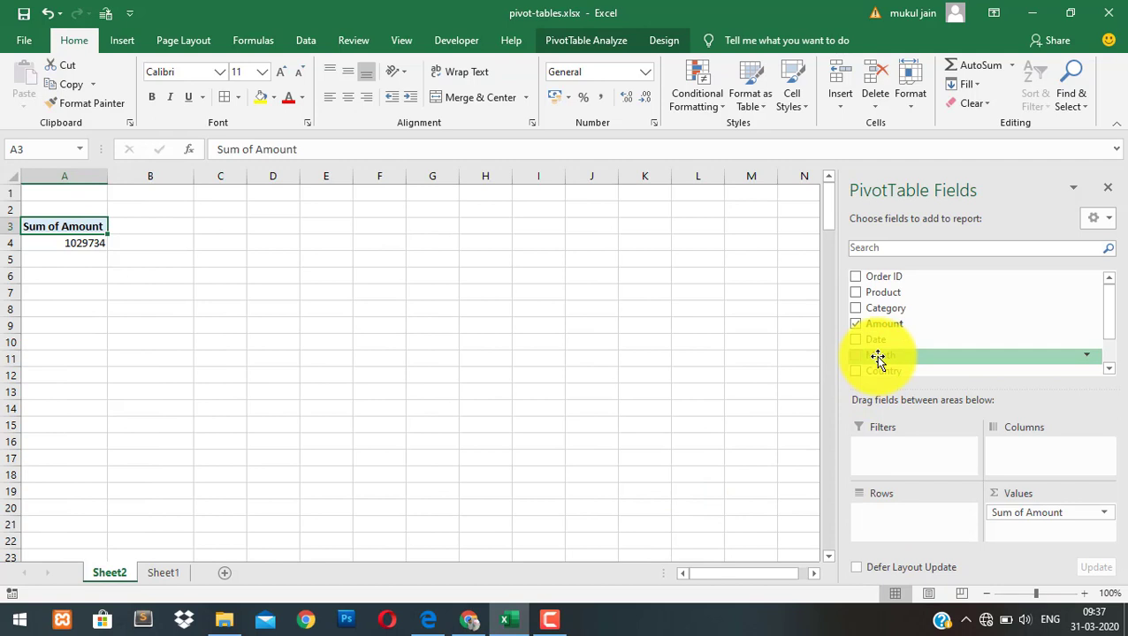
pyautogui.moveTo(878, 358); pyautogui.dragTo(893, 521)
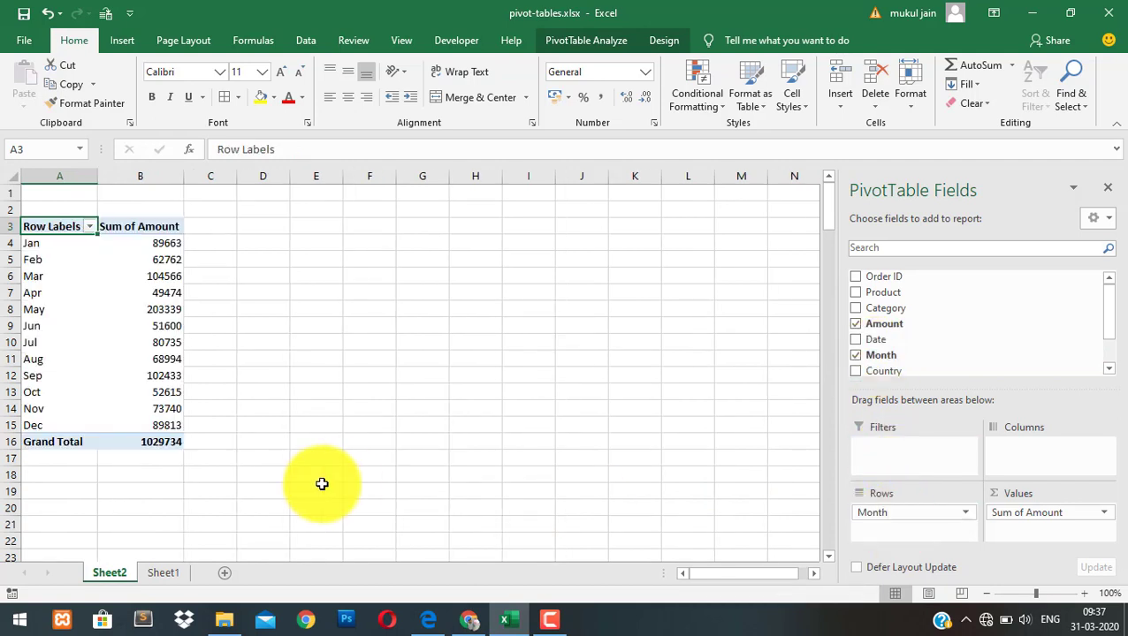
pyautogui.moveTo(151, 443); pyautogui.dragTo(39, 232)
pyautogui.click(56, 225)
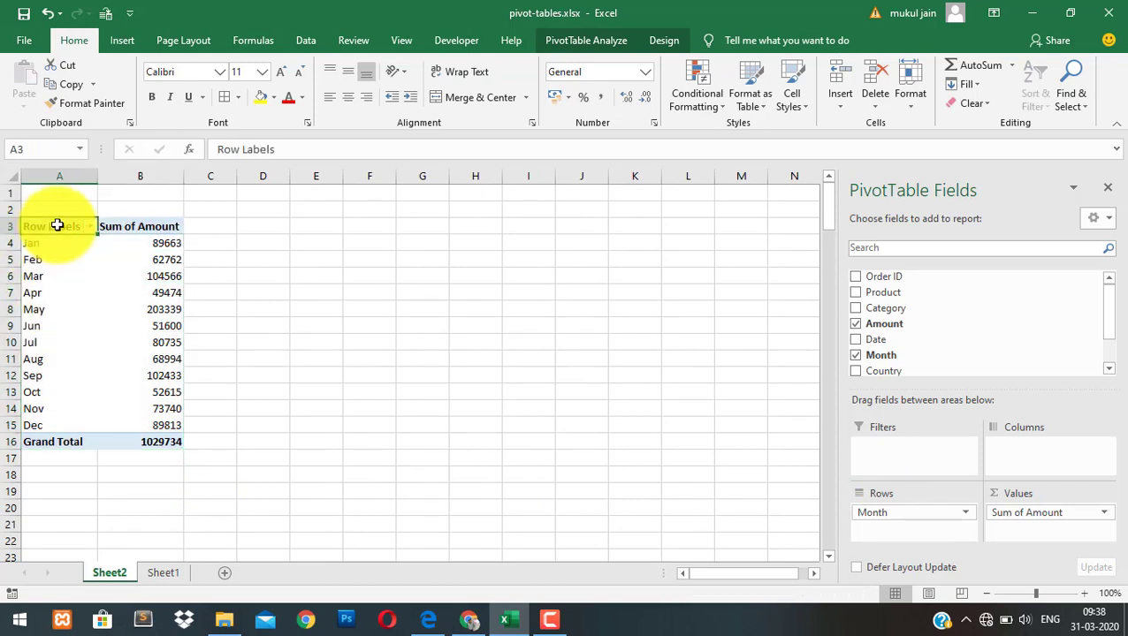